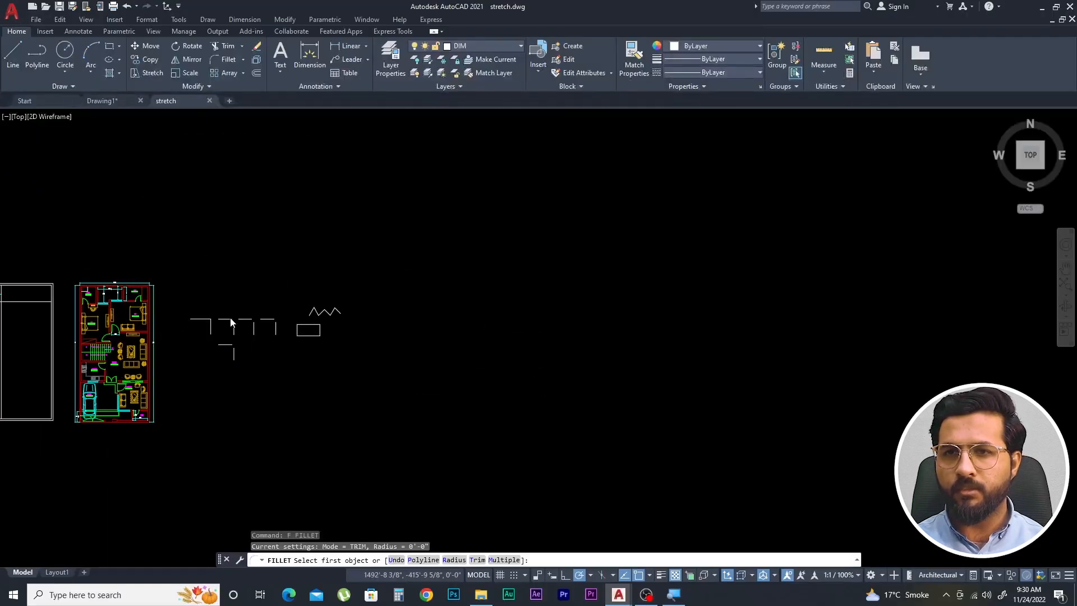
# Fillet the upper pair of separated lines beside the finished corner so they meet at a sharp corner
pyautogui.scroll(5, 230, 317)
pyautogui.scroll(-1, 233, 329)
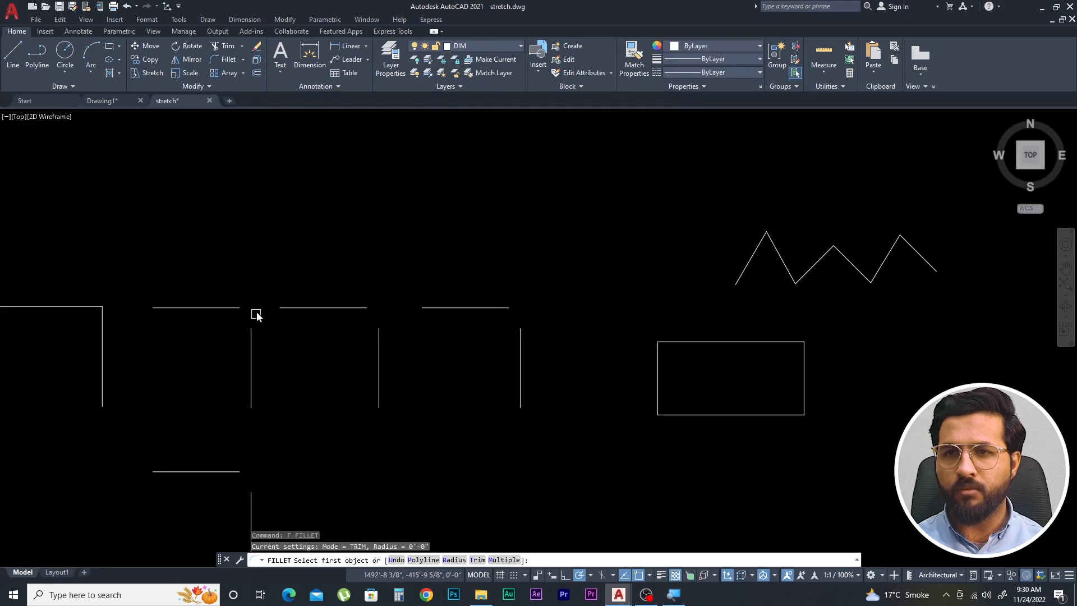
pyautogui.press('Escape')
pyautogui.press('Escape')
pyautogui.press('Escape')
pyautogui.write('f')
pyautogui.press('Return')
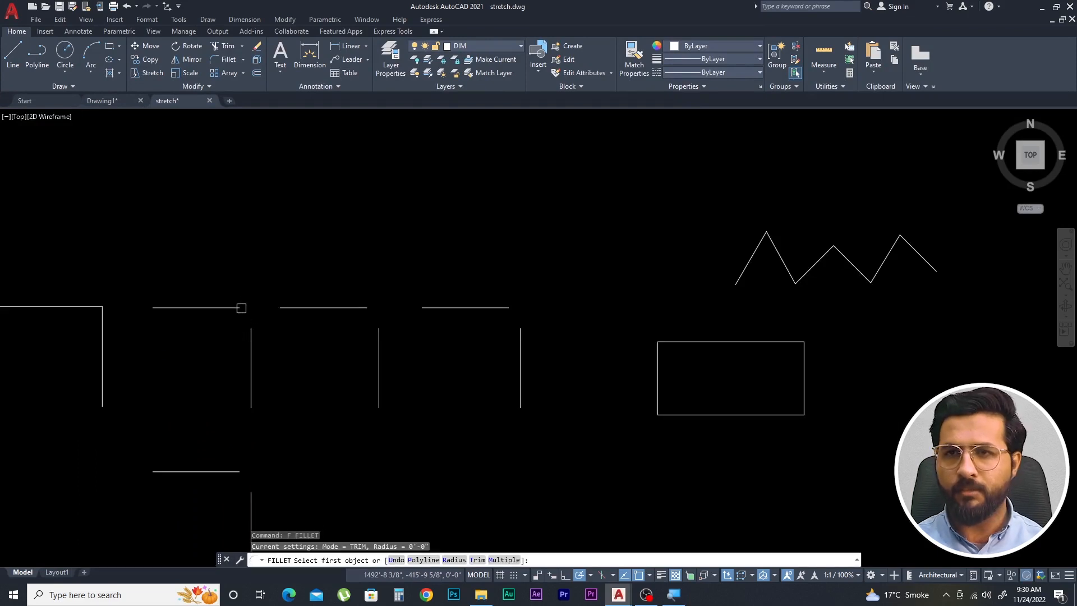
pyautogui.click(241, 309)
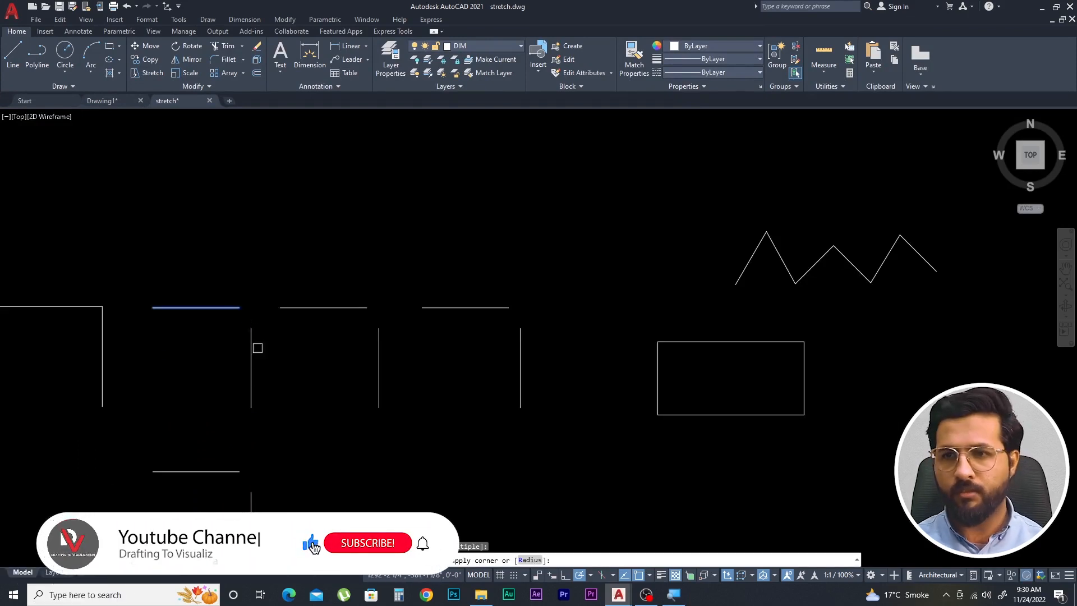
pyautogui.click(251, 345)
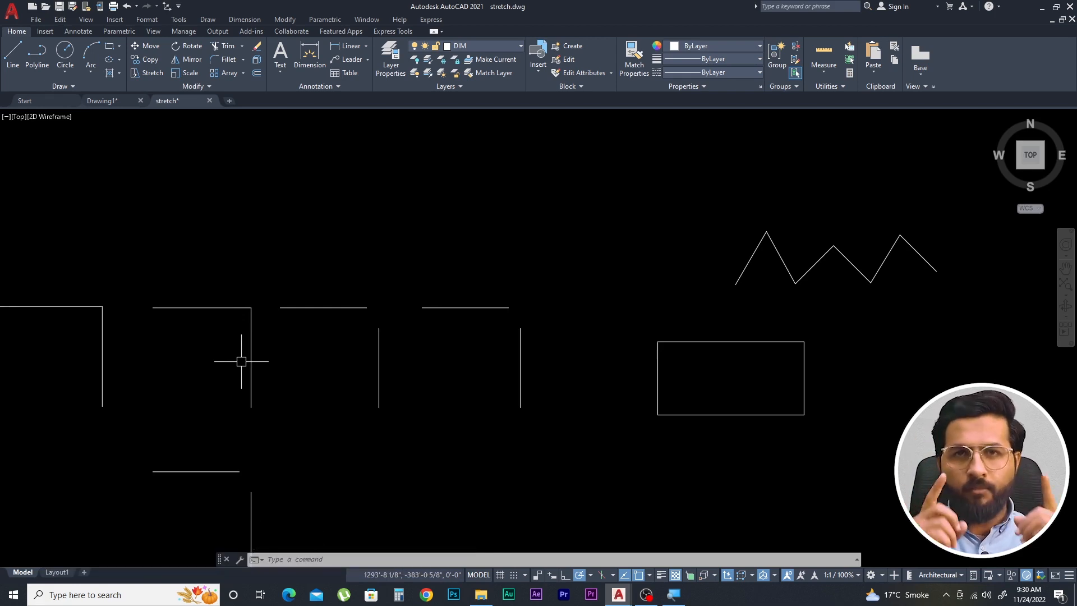
pyautogui.press('Escape')
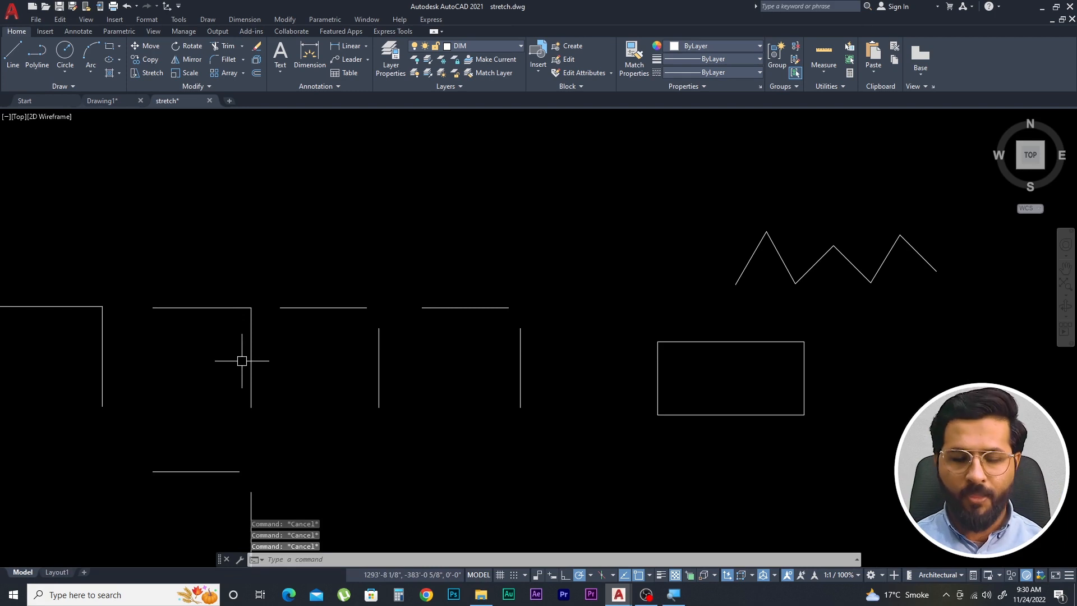
pyautogui.write('f')
pyautogui.press('Return')
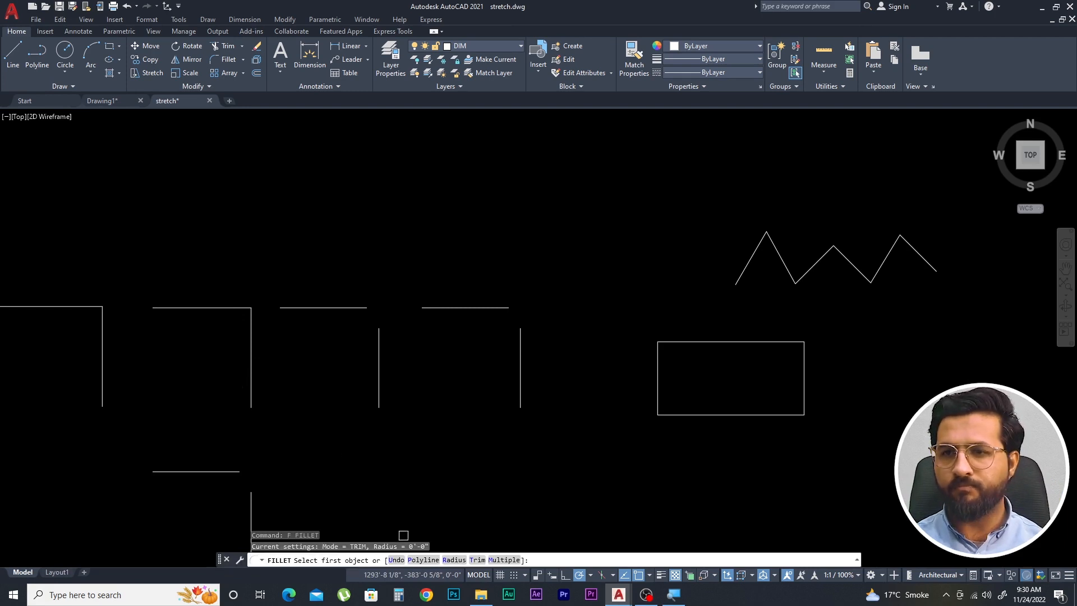
pyautogui.press('Escape')
pyautogui.press('Escape')
pyautogui.press('Escape')
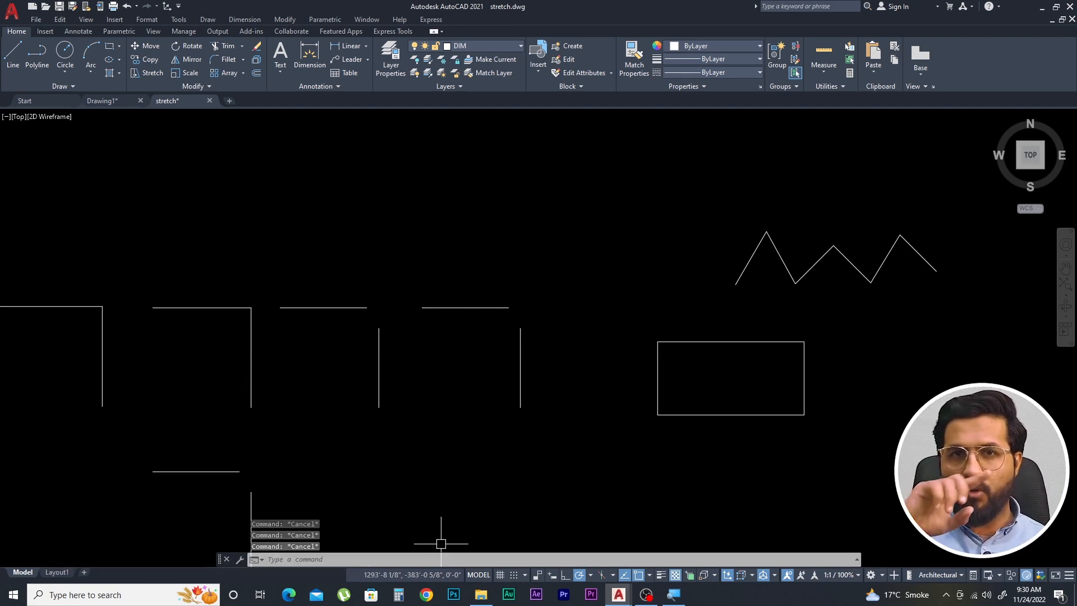
# Fillet the next pair of separated horizontal and vertical lines with a radius of 12
pyautogui.write('f')
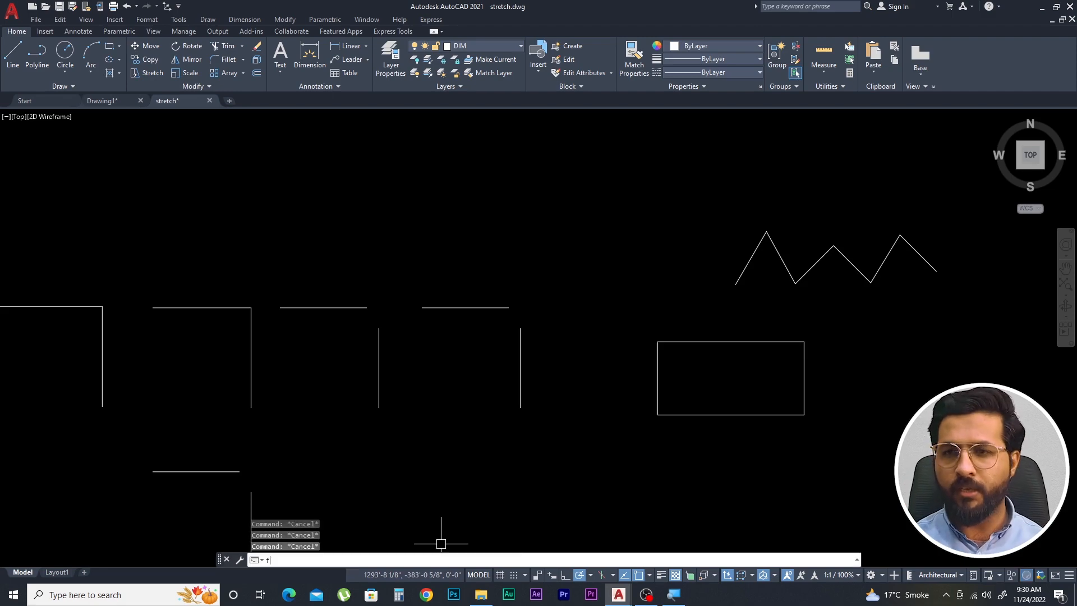
pyautogui.press('Return')
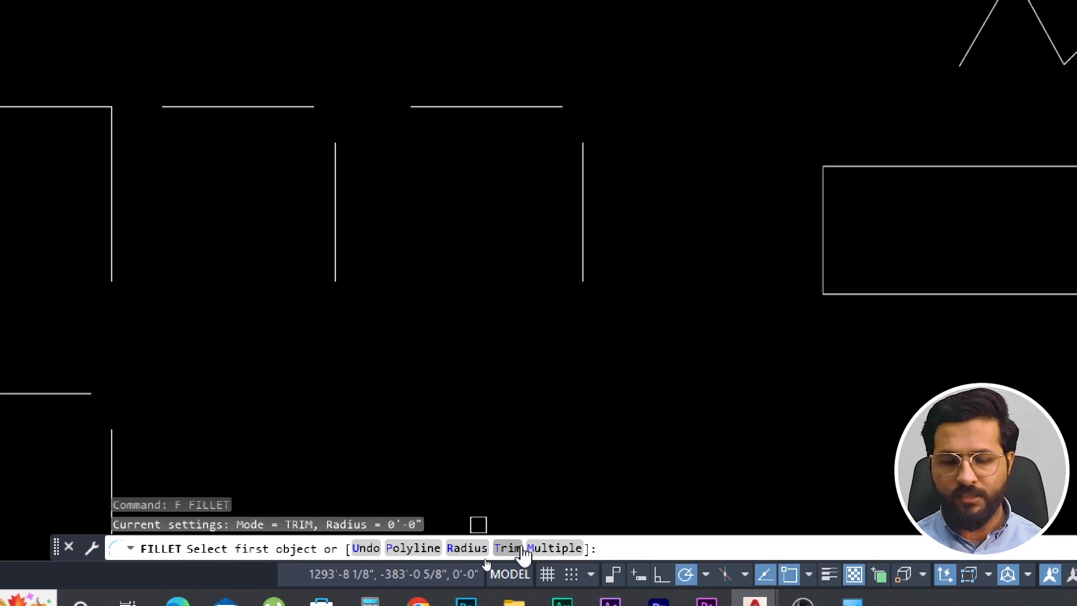
pyautogui.press('Return')
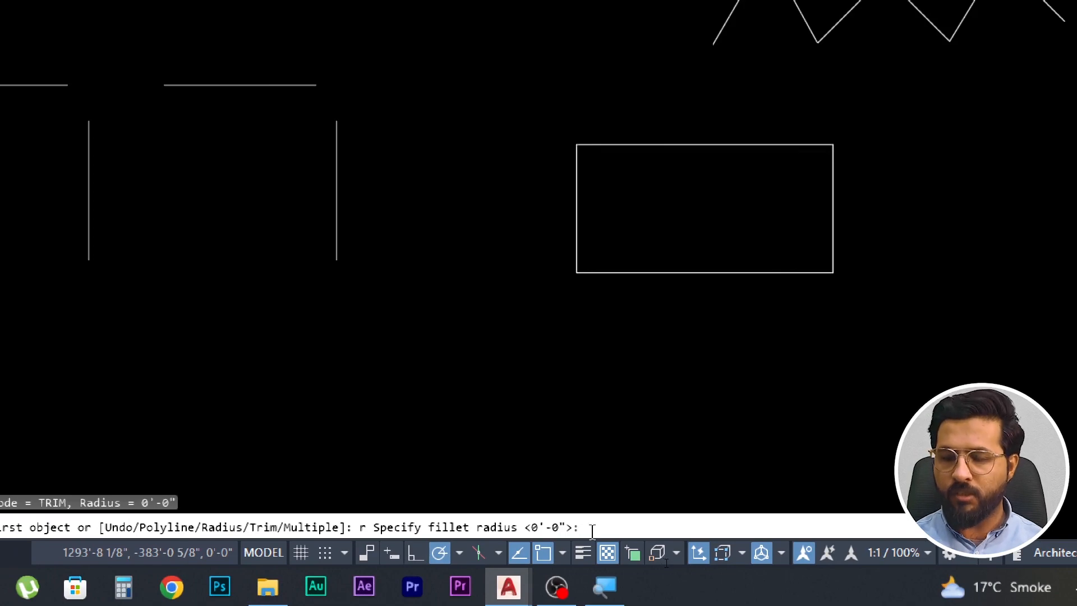
pyautogui.write('12')
pyautogui.press('Return')
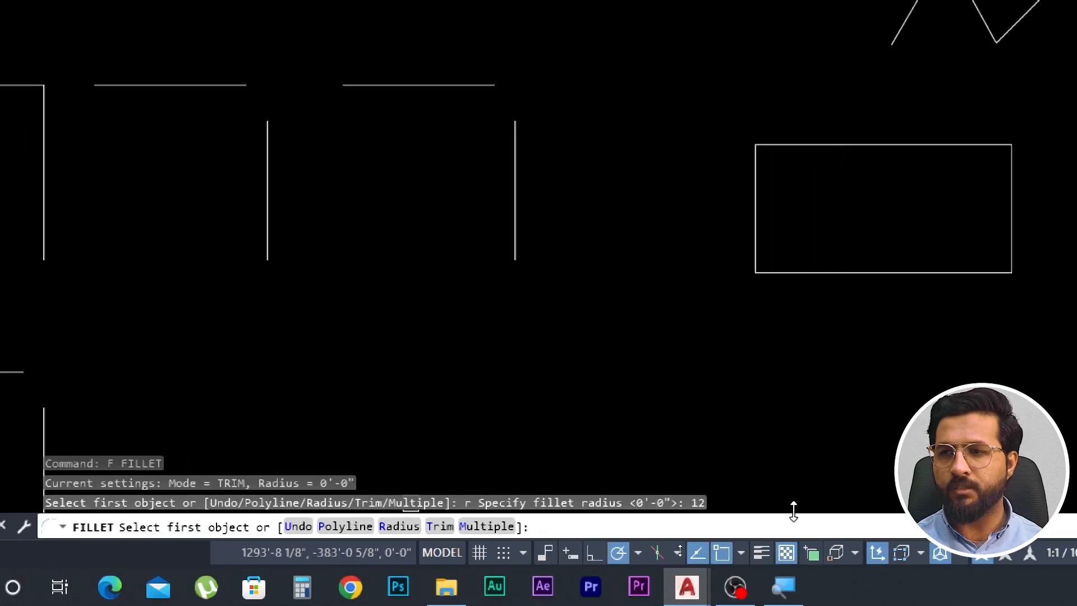
pyautogui.click(227, 85)
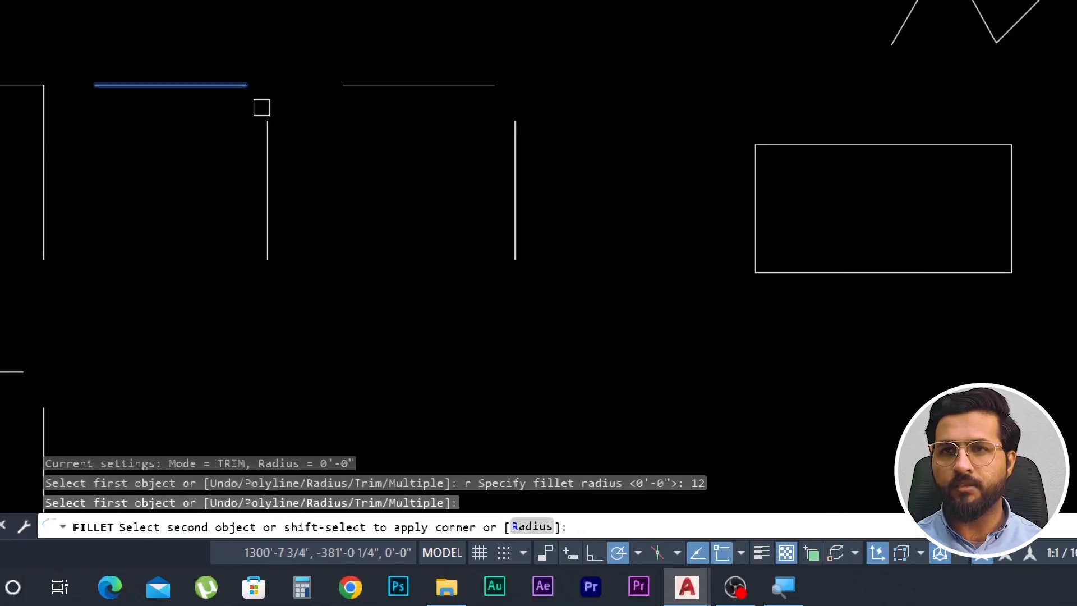
pyautogui.click(272, 142)
pyautogui.press('Escape')
pyautogui.press('Escape')
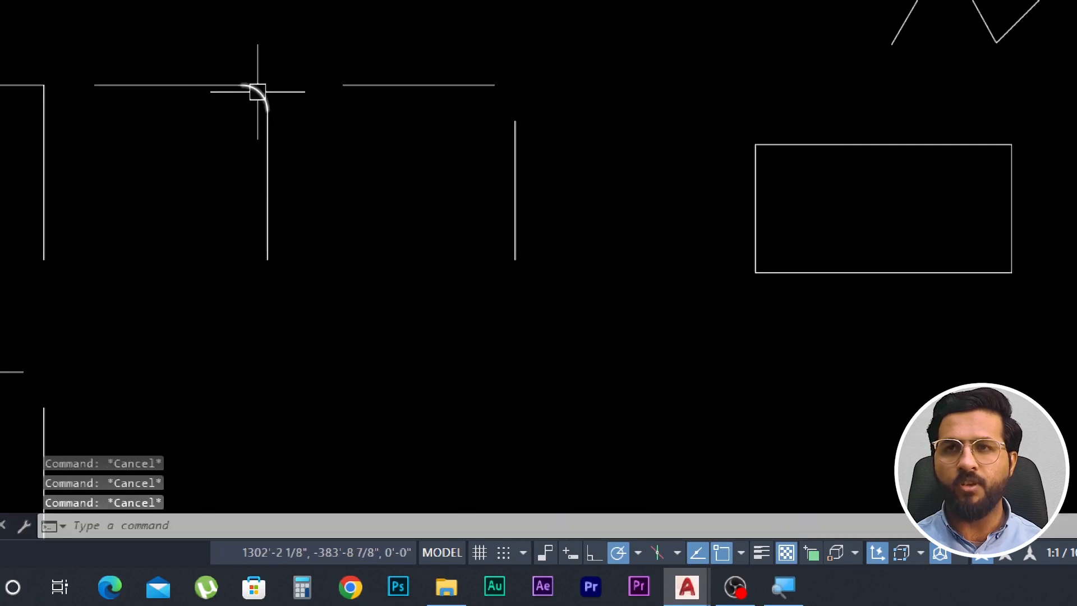
# Add a radius dimension to the rounded corner, placing its text just outside the arc
pyautogui.click(255, 93)
pyautogui.scroll(3, 261, 67)
pyautogui.press('Escape')
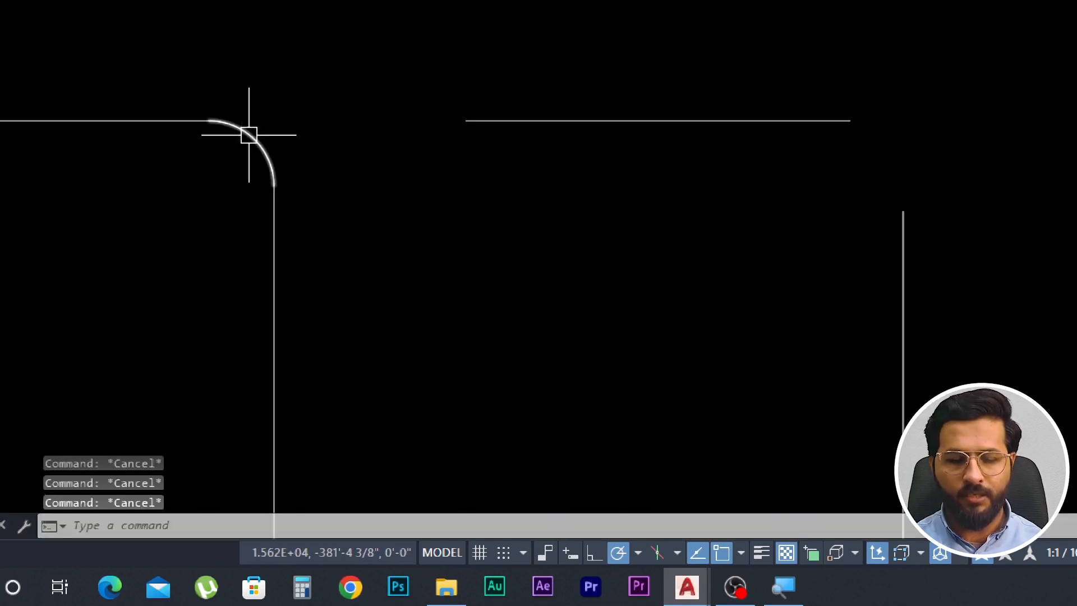
pyautogui.write('dra')
pyautogui.press('Return')
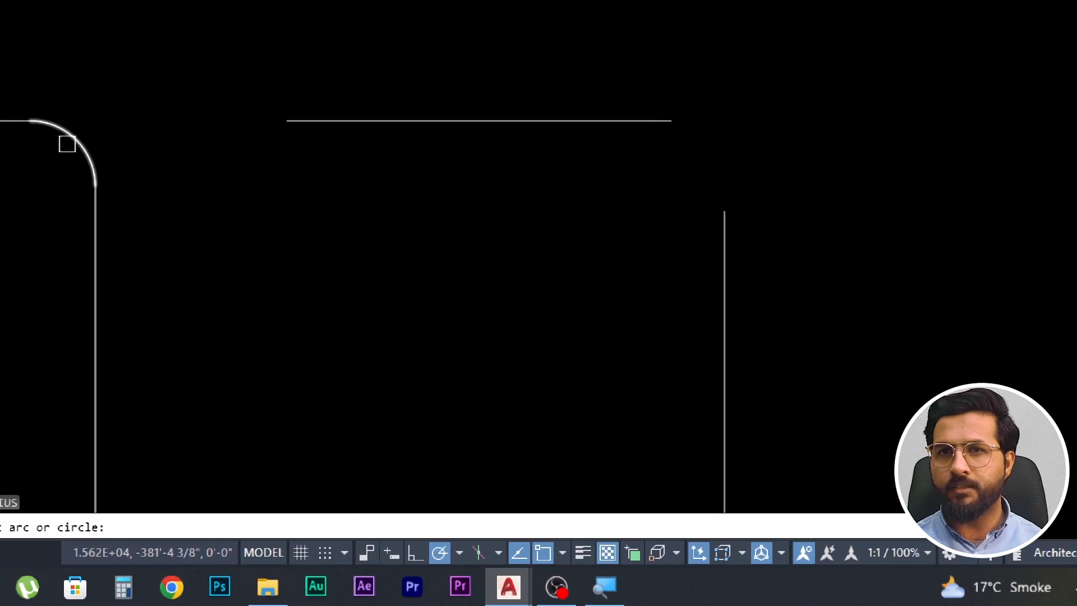
pyautogui.click(433, 236)
pyautogui.click(111, 122)
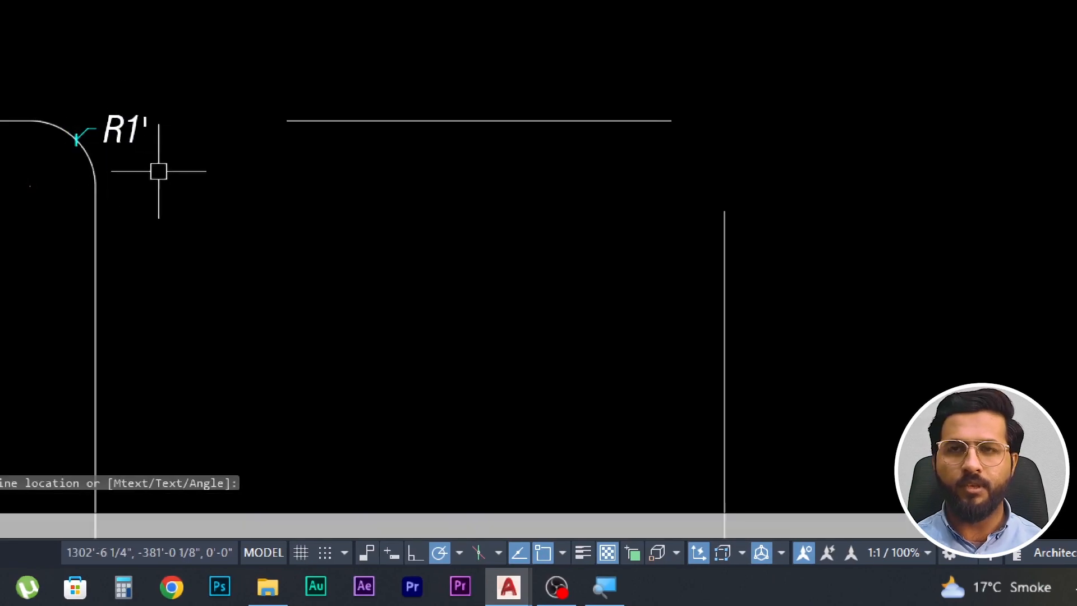
pyautogui.scroll(-2, 220, 202)
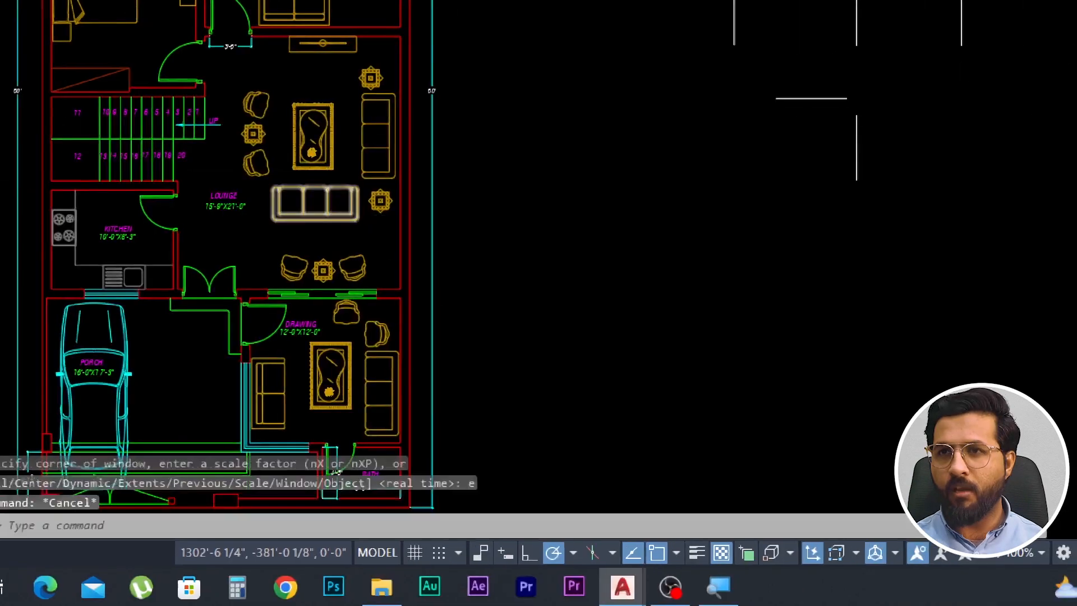
# Erase the window in the wall above the 15'-9"X14'-0" bedroom of the floor plan
pyautogui.press('Escape')
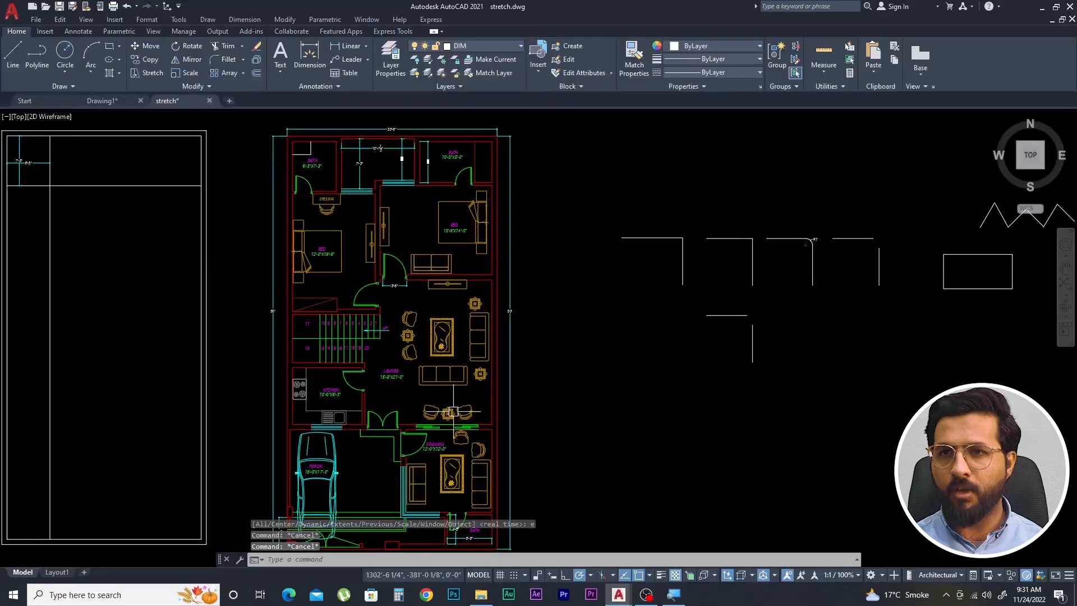
pyautogui.scroll(4, 452, 175)
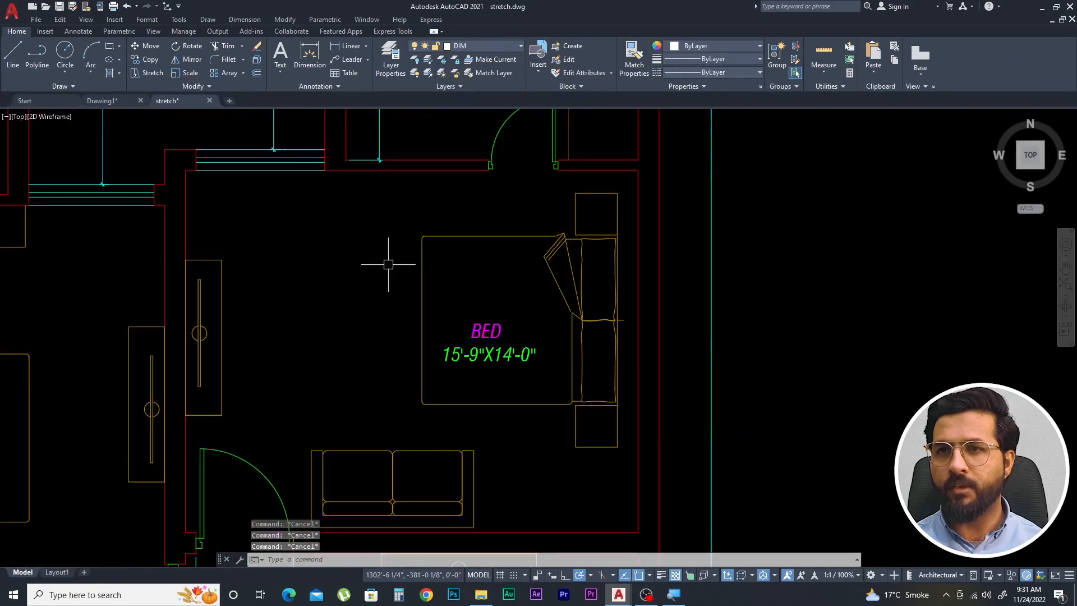
pyautogui.scroll(-1, 381, 391)
pyautogui.scroll(-2, 372, 298)
pyautogui.scroll(5, 349, 301)
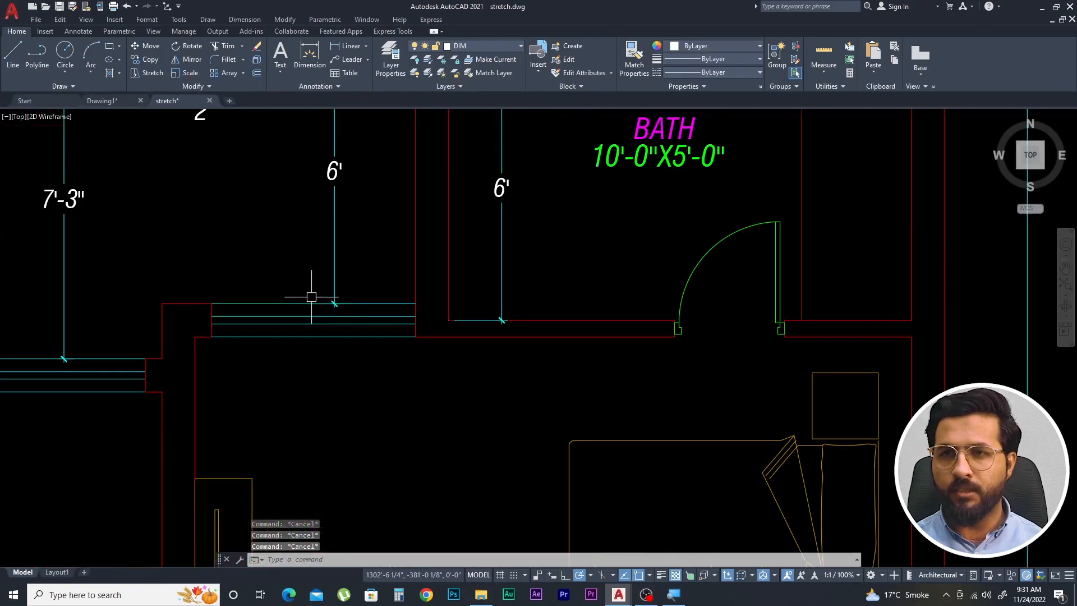
pyautogui.click(290, 275)
pyautogui.click(278, 342)
pyautogui.write('e')
pyautogui.press('Return')
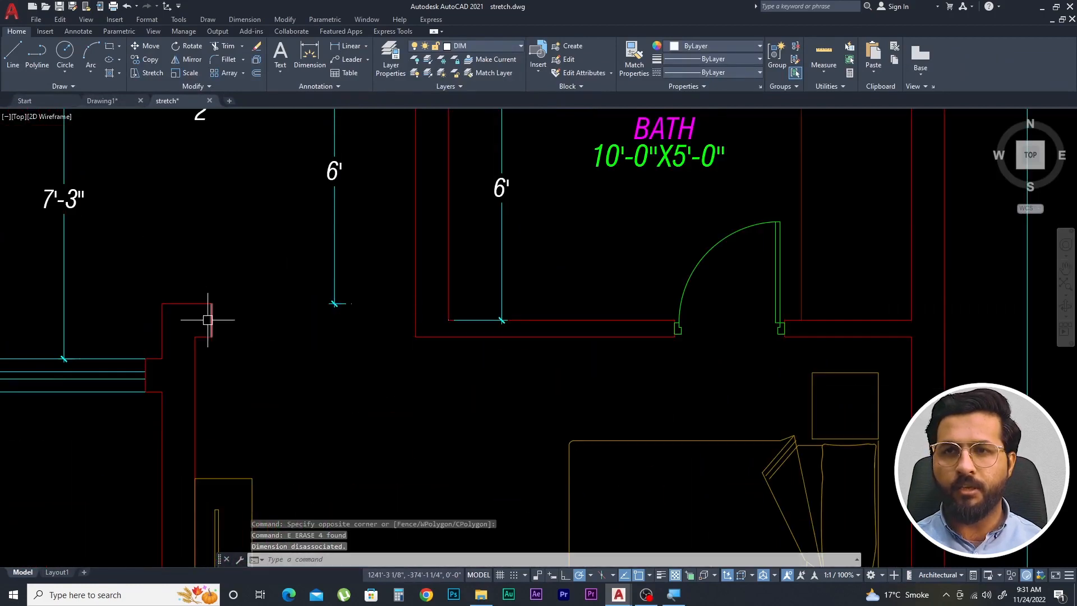
# Erase the short end line closing the wall stub at the former window opening
pyautogui.click(207, 292)
pyautogui.click(251, 375)
pyautogui.write('e')
pyautogui.press('Return')
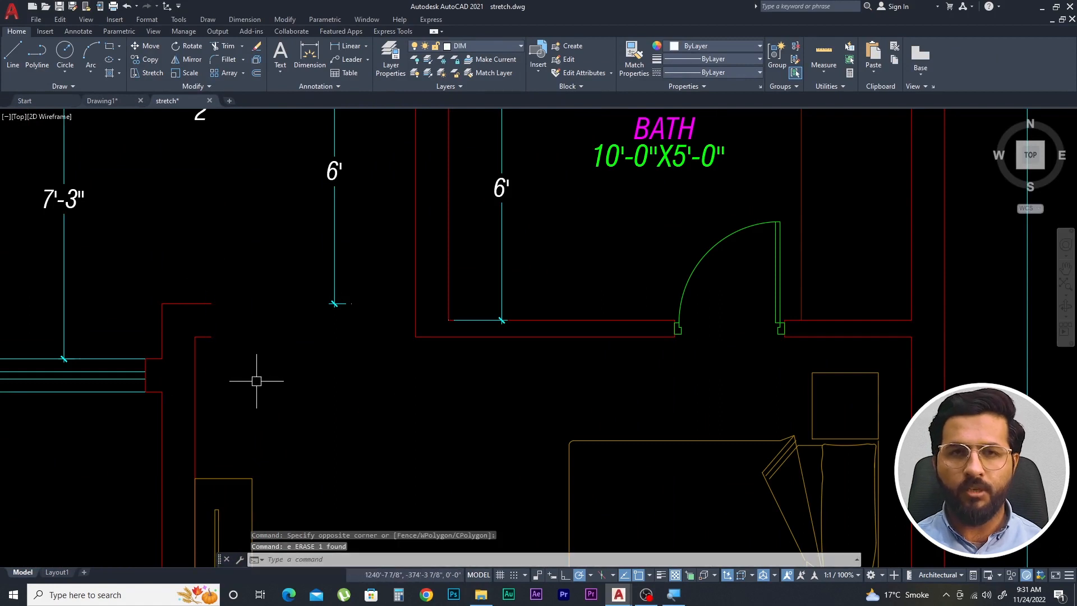
# Set the fillet radius to 0 and join the upper wall line across the opening to the vertical wall line beside the bath
pyautogui.press('Escape')
pyautogui.press('Escape')
pyautogui.write('f')
pyautogui.press('Return')
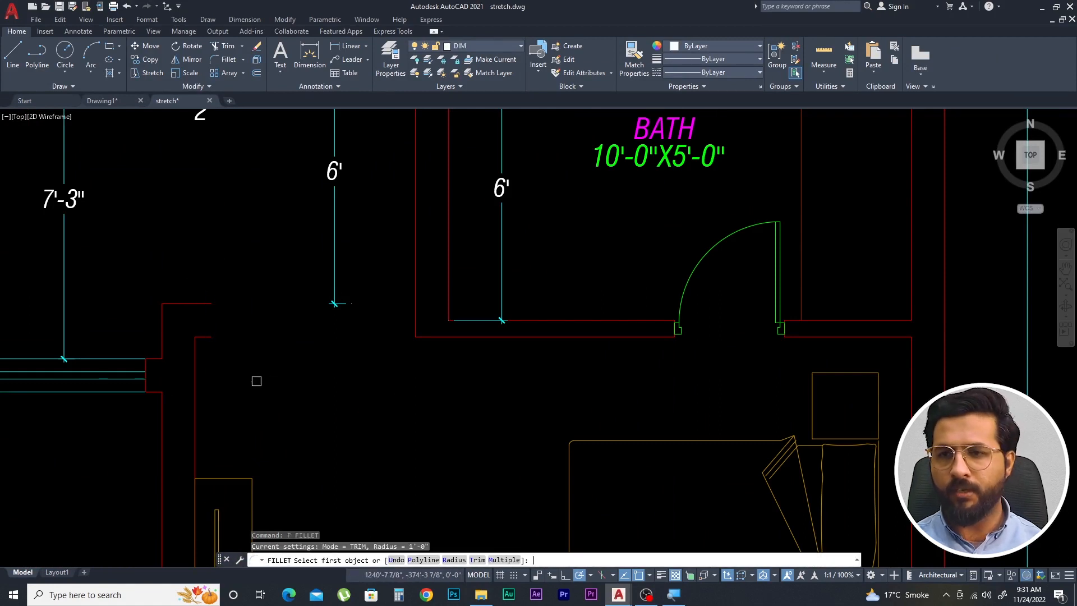
pyautogui.write('r')
pyautogui.press('Return')
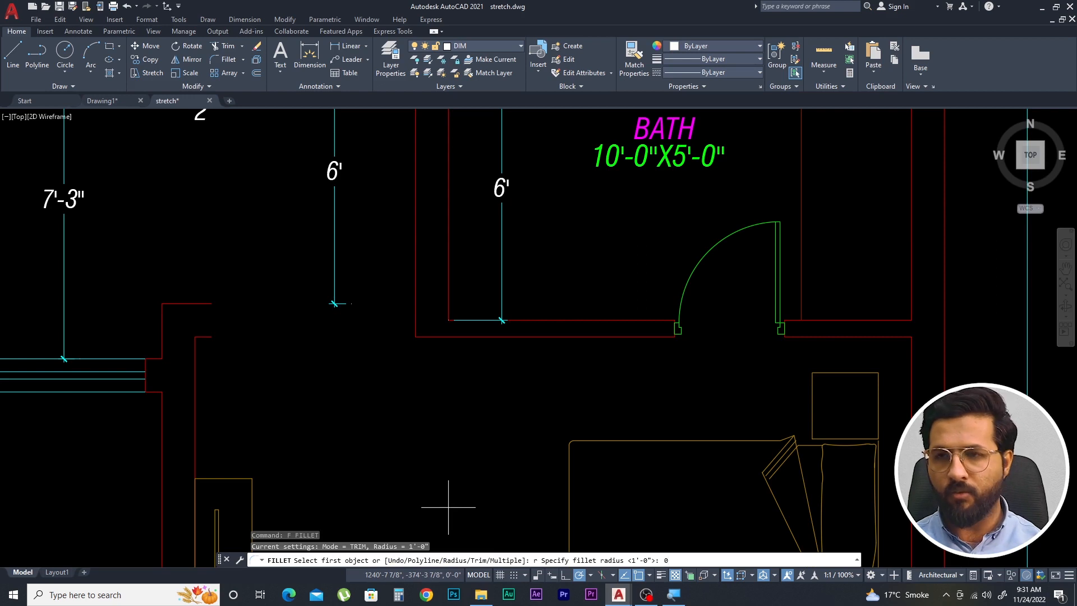
pyautogui.write('0')
pyautogui.press('Return')
pyautogui.click(195, 300)
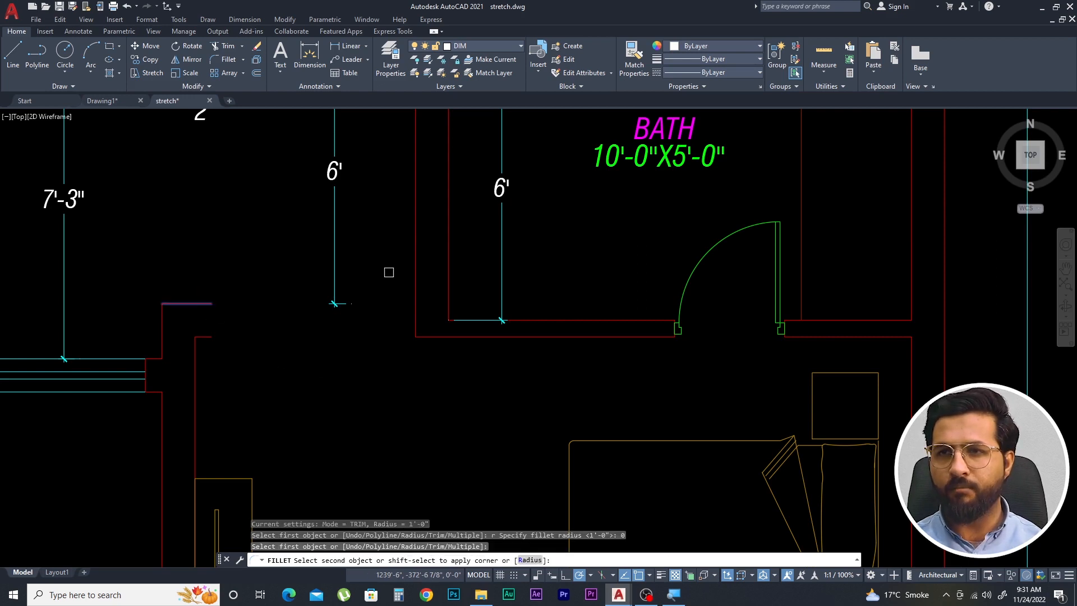
pyautogui.click(415, 238)
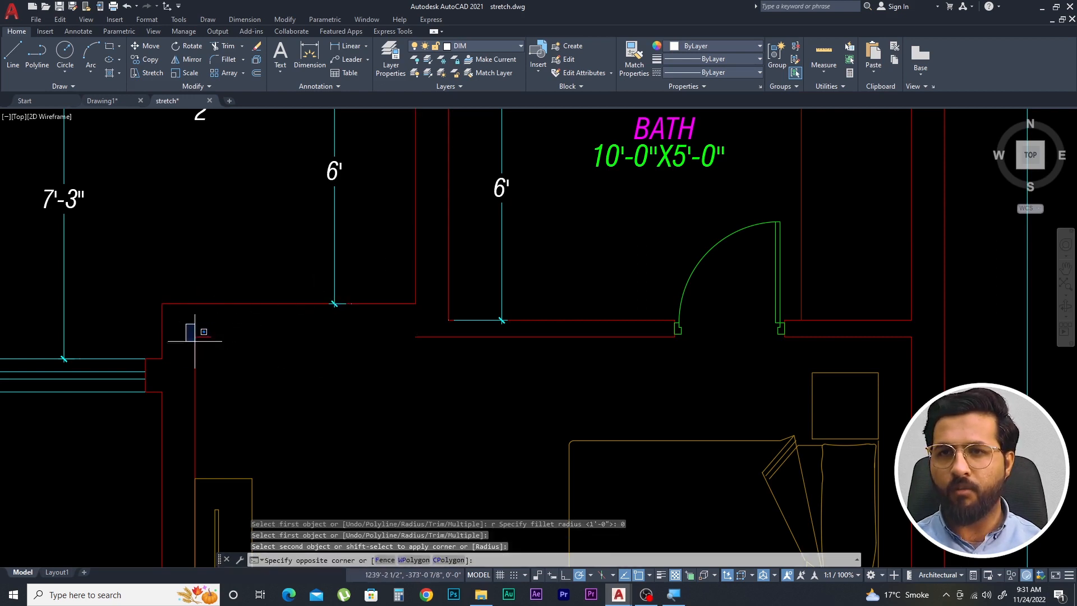
# Erase the short horizontal wall line left on the bedroom side of the opening
pyautogui.click(187, 313)
pyautogui.click(231, 377)
pyautogui.write('e')
pyautogui.press('Return')
# Fillet the bedroom's horizontal top wall line with its vertical side wall line into a sharp inner corner
pyautogui.write('f')
pyautogui.press('Return')
pyautogui.click(200, 360)
pyautogui.click(429, 339)
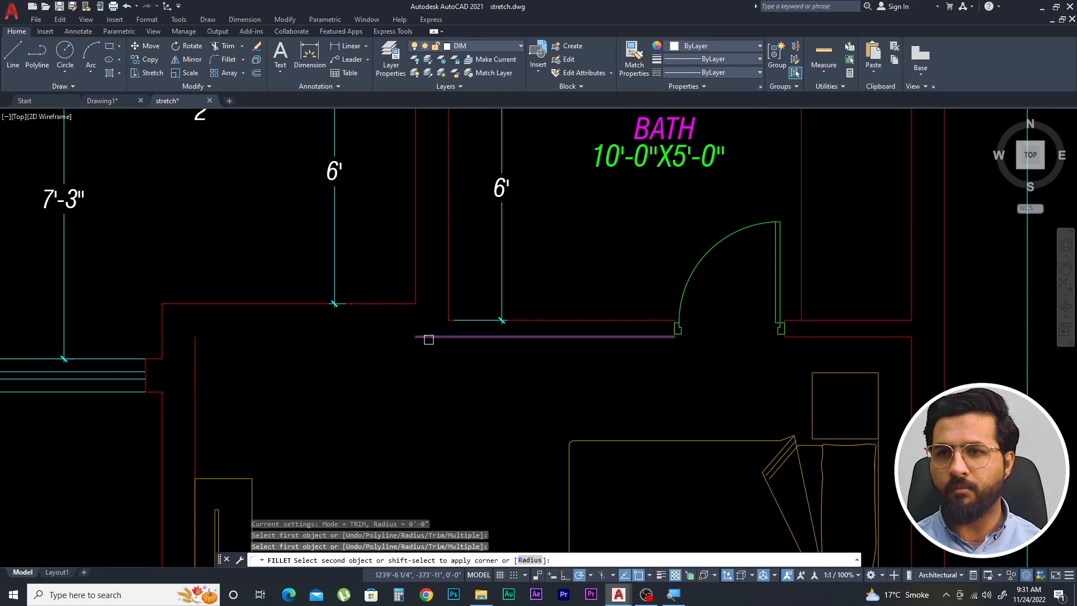
pyautogui.click(195, 402)
pyautogui.press('Escape')
pyautogui.scroll(-4, 211, 342)
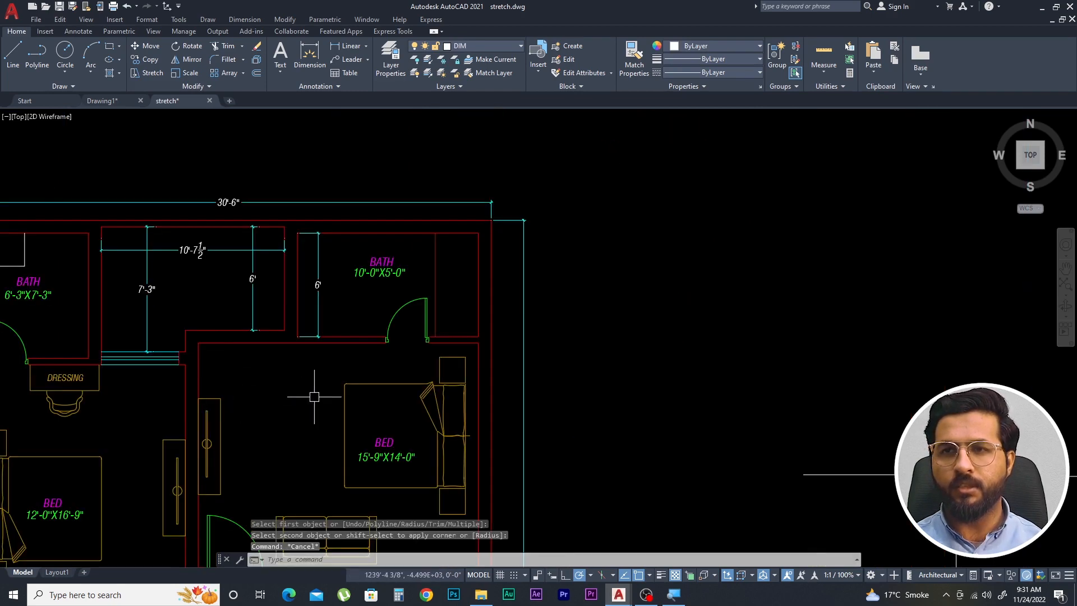
# Examine the unfinished house outline and compare it with the bath area of the furnished floor plan
pyautogui.scroll(-2, 456, 314)
pyautogui.scroll(-2, 300, 316)
pyautogui.scroll(2, 232, 314)
pyautogui.moveTo(101, 315); pyautogui.dragTo(275, 315, button='middle')
pyautogui.scroll(2, 275, 315)
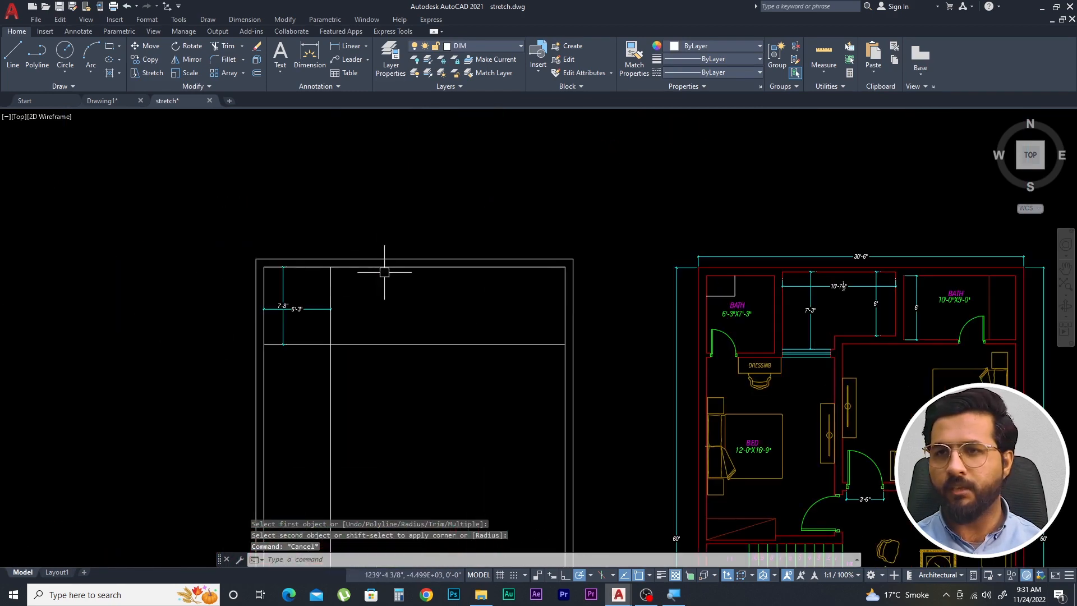
pyautogui.scroll(2, 277, 300)
pyautogui.scroll(-3, 372, 258)
pyautogui.moveTo(634, 284); pyautogui.dragTo(354, 243, button='middle')
pyautogui.scroll(3, 442, 217)
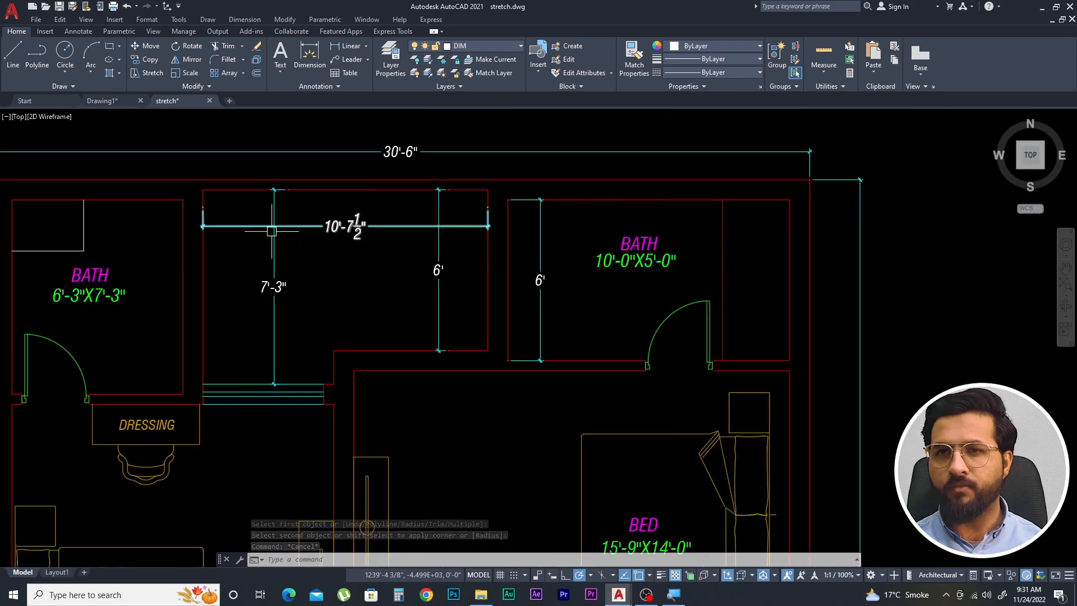
pyautogui.scroll(-3, 145, 292)
pyautogui.moveTo(82, 297); pyautogui.dragTo(125, 301, button='middle')
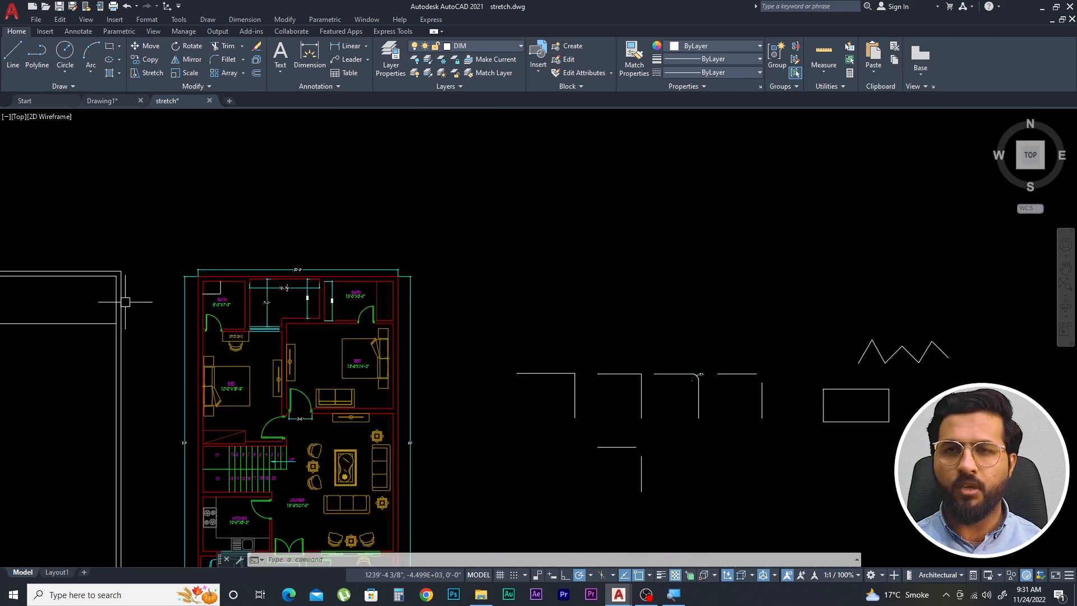
# Fillet the crossing vertical and horizontal partition lines in the unfinished outline to form the corner of the 6'-3" by 7'-3" room
pyautogui.scroll(-2, 303, 306)
pyautogui.scroll(2, 67, 306)
pyautogui.scroll(1, 85, 336)
pyautogui.scroll(1, 118, 307)
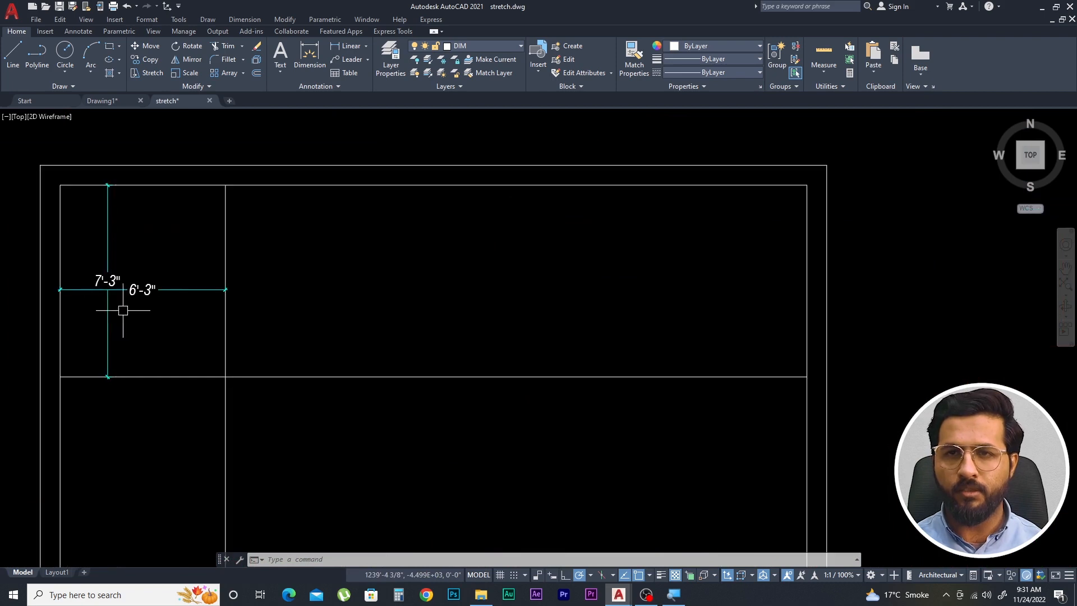
pyautogui.write('f')
pyautogui.press('Return')
pyautogui.click(226, 344)
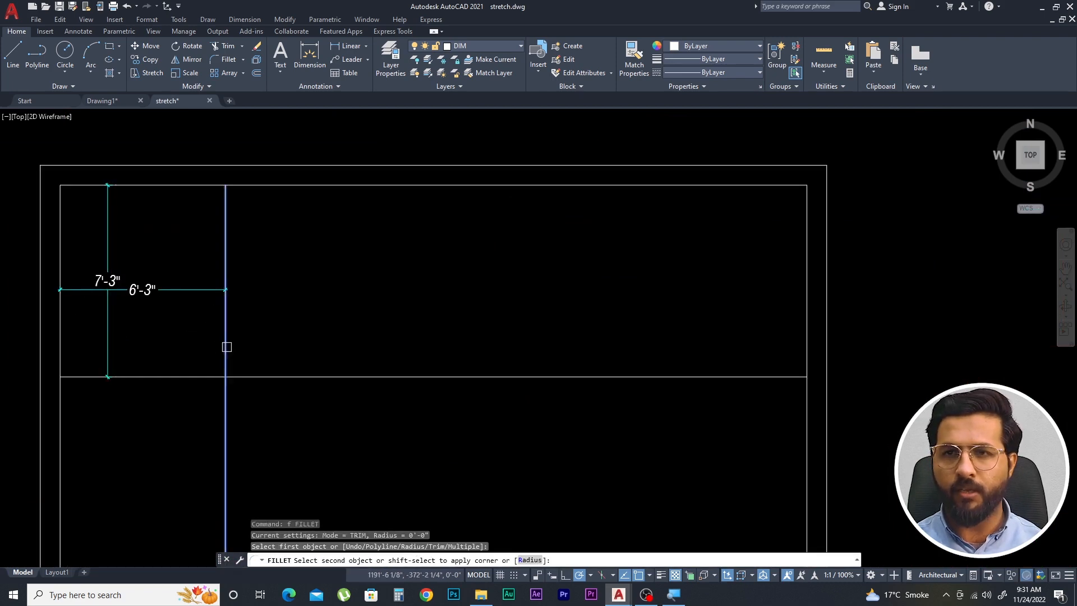
pyautogui.press('Escape')
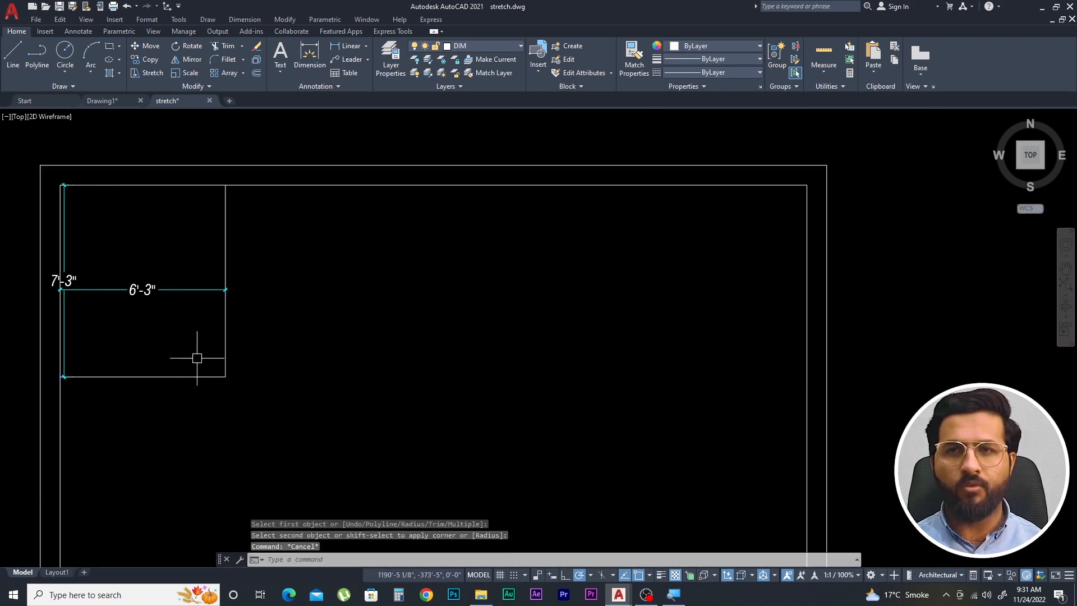
pyautogui.scroll(-5, 94, 278)
pyautogui.press('Escape')
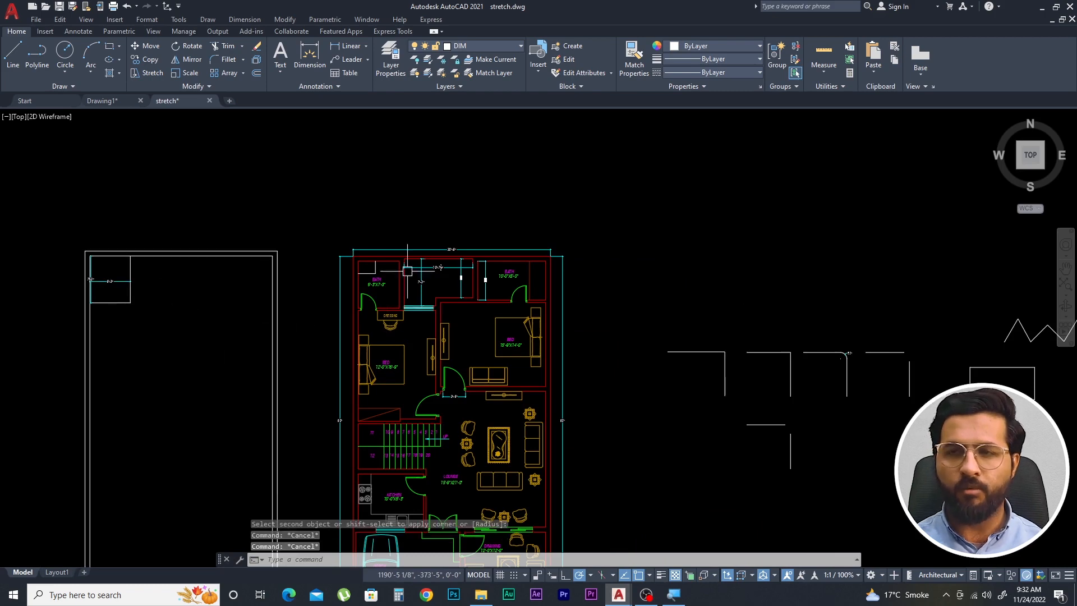
# Fillet the white corner lines inside the 6'-3" by 7'-3" bath with a radius of 12
pyautogui.scroll(3, 401, 283)
pyautogui.press('Escape')
pyautogui.scroll(-4, 401, 283)
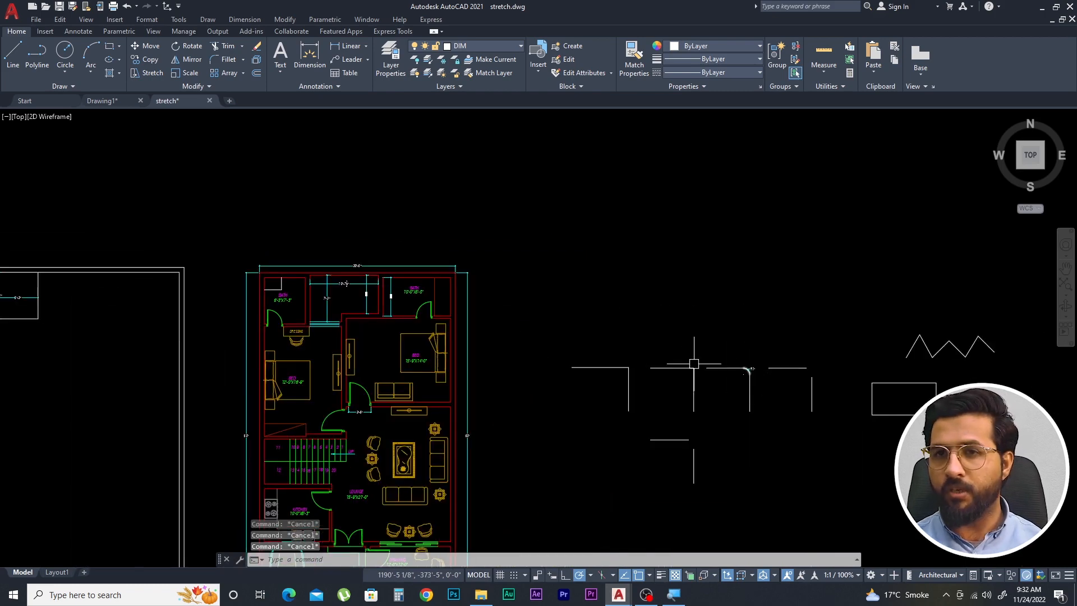
pyautogui.scroll(5, 308, 281)
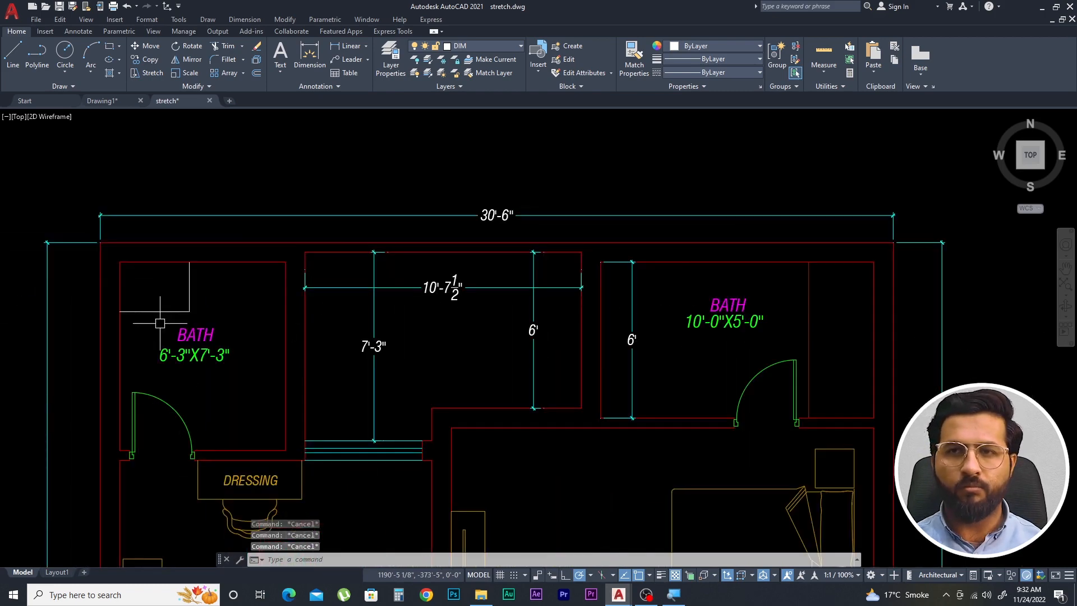
pyautogui.scroll(4, 164, 319)
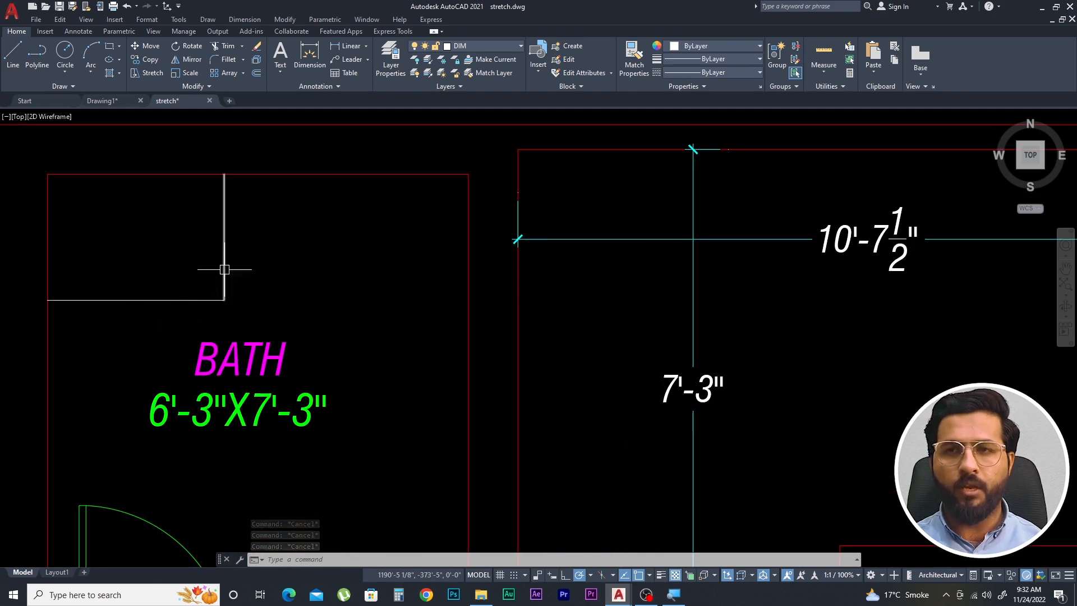
pyautogui.scroll(-2, 238, 301)
pyautogui.write('f')
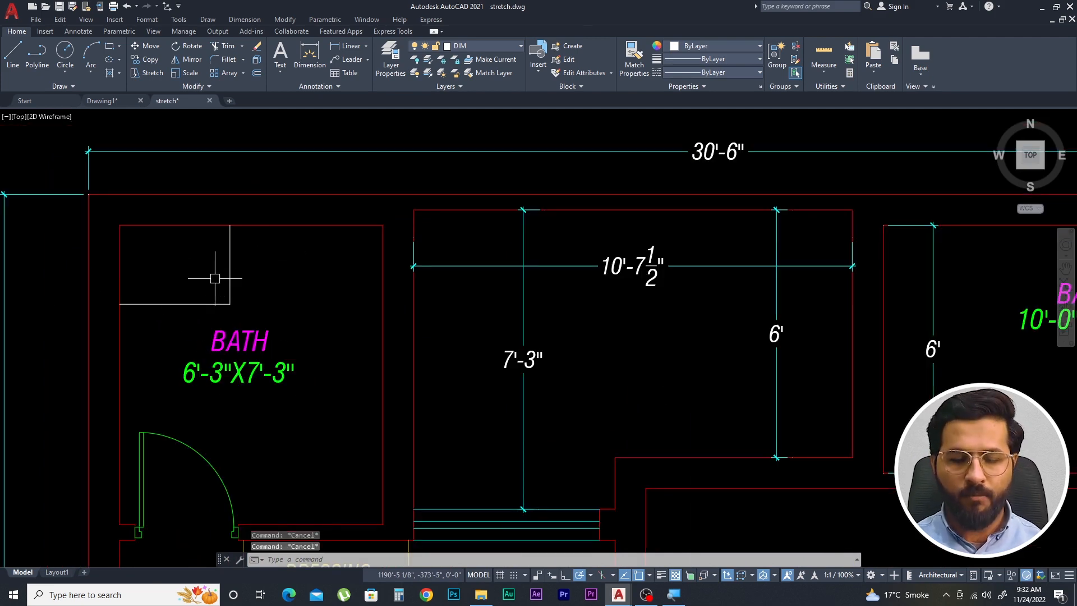
pyautogui.press('Return')
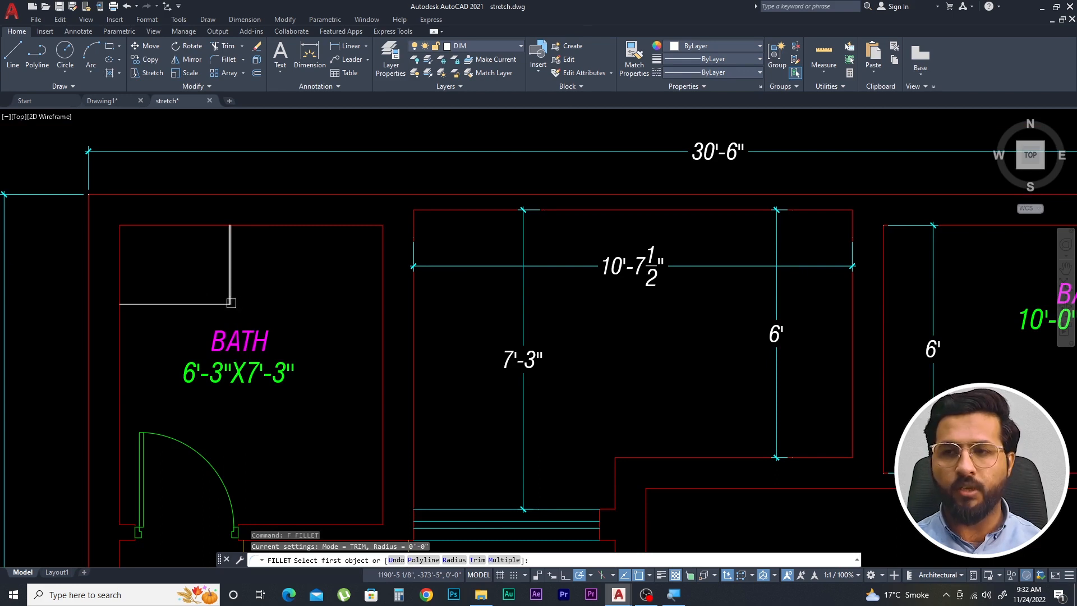
pyautogui.write('r')
pyautogui.press('Return')
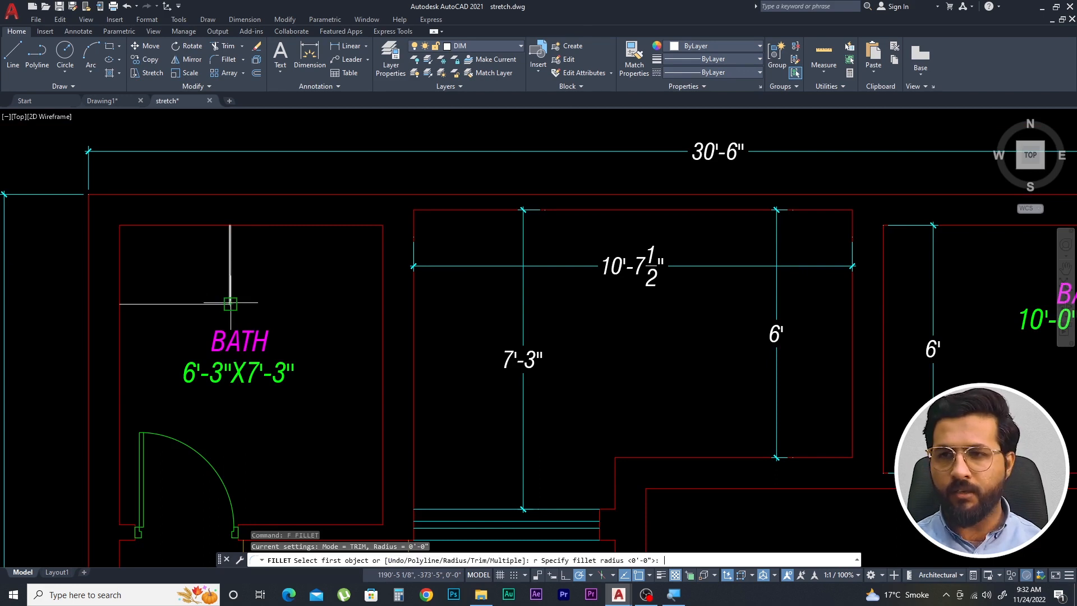
pyautogui.write('12')
pyautogui.press('Return')
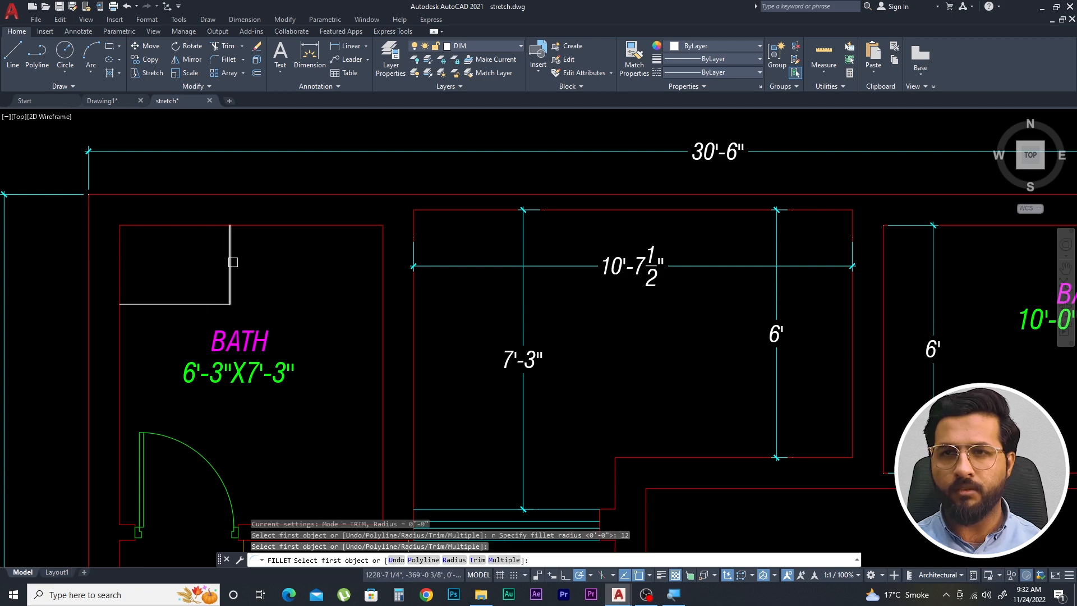
pyautogui.click(233, 262)
pyautogui.click(190, 301)
pyautogui.write('s')
pyautogui.press('Return')
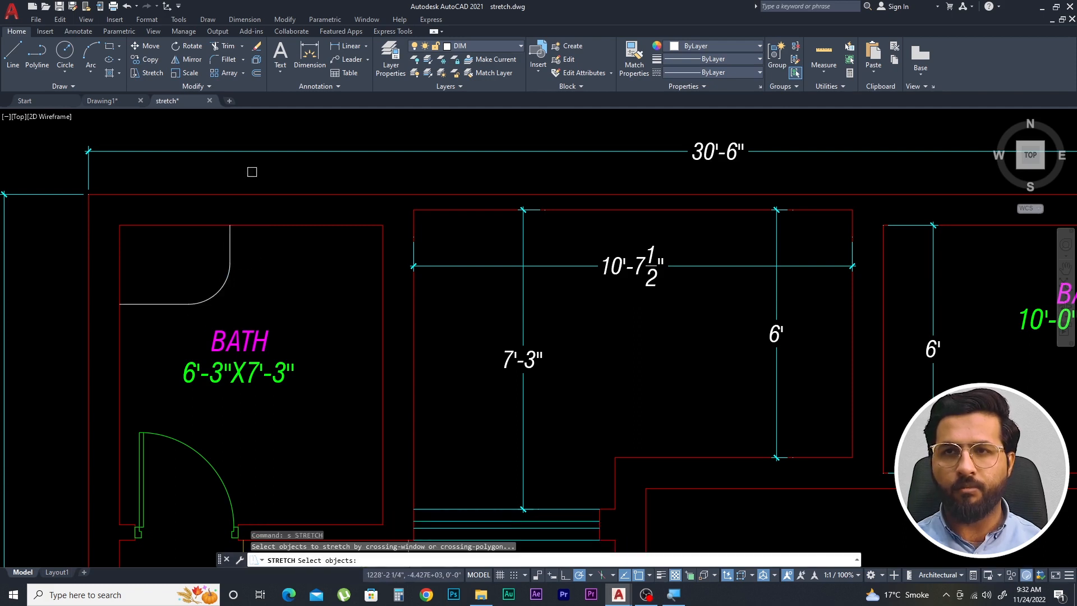
pyautogui.click(253, 169)
pyautogui.click(188, 334)
pyautogui.press('Return')
pyautogui.click(192, 328)
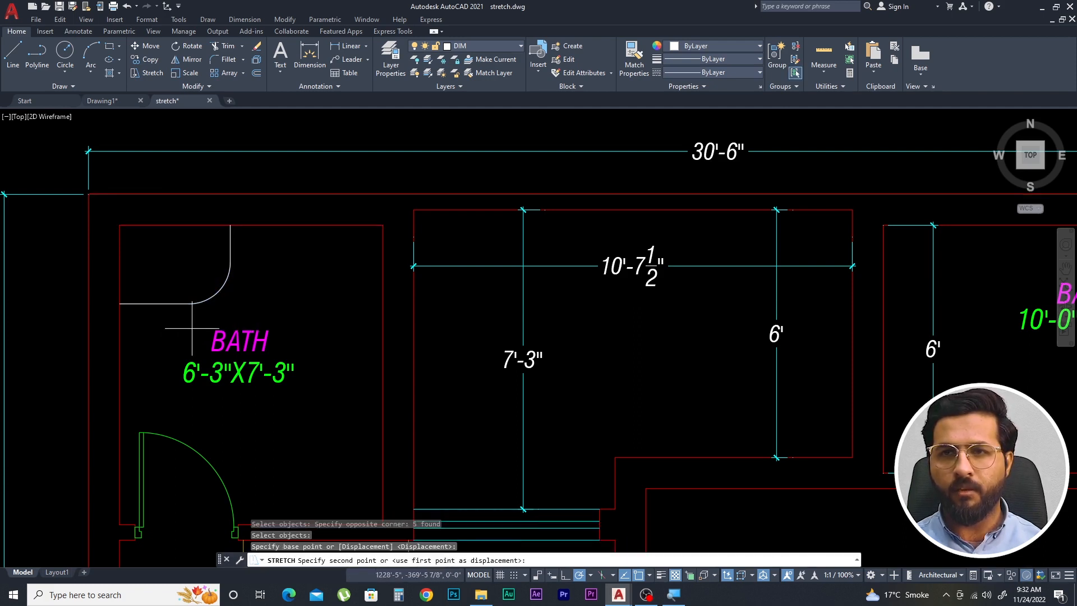
pyautogui.press('Escape')
# Stretch the bath's rounded white corner and its vertical line horizontally to widen the enclosure
pyautogui.write('s')
pyautogui.press('Return')
pyautogui.click(243, 212)
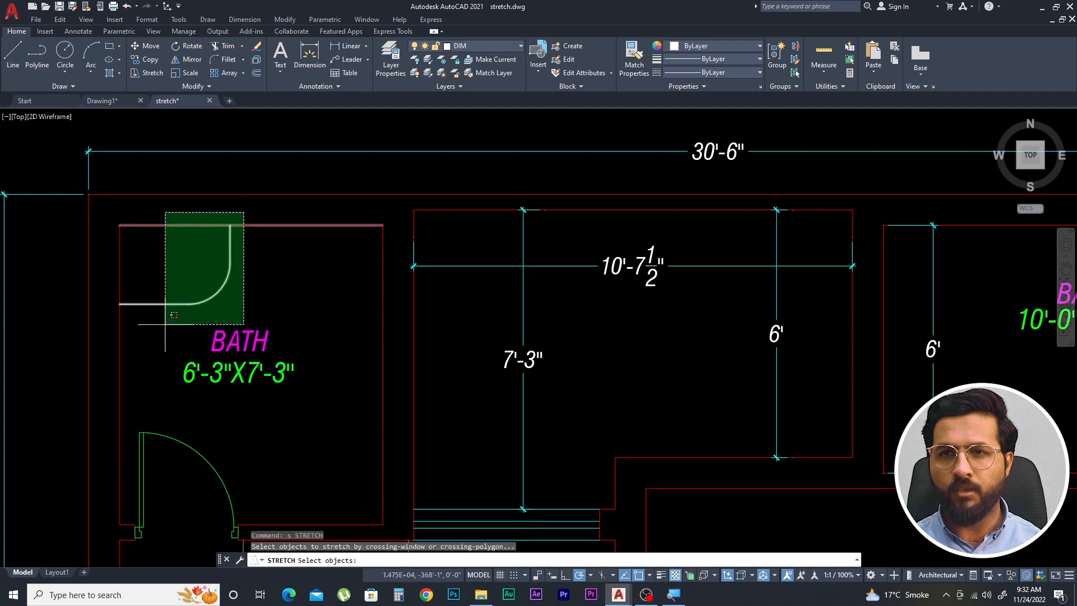
pyautogui.click(165, 325)
pyautogui.press('Return')
pyautogui.click(165, 325)
pyautogui.click(185, 325)
pyautogui.press('Escape')
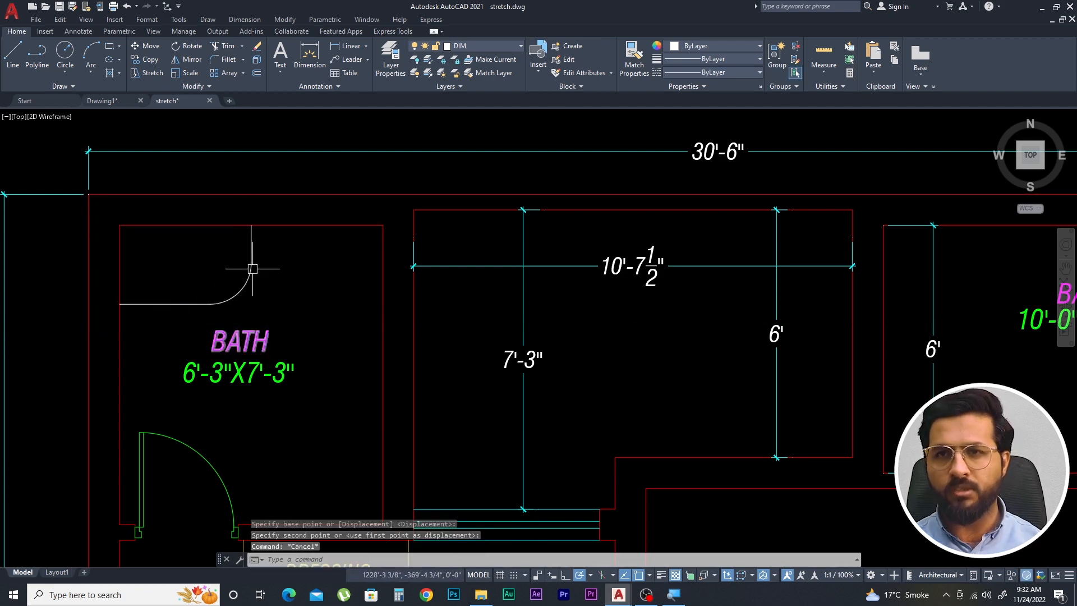
# Draw a horizontal line in the empty area above the first sample corner
pyautogui.scroll(-6, 168, 292)
pyautogui.scroll(4, 150, 272)
pyautogui.scroll(-6, 168, 207)
pyautogui.press('Escape')
pyautogui.press('Escape')
pyautogui.moveTo(171, 211); pyautogui.dragTo(19, 178, button='middle')
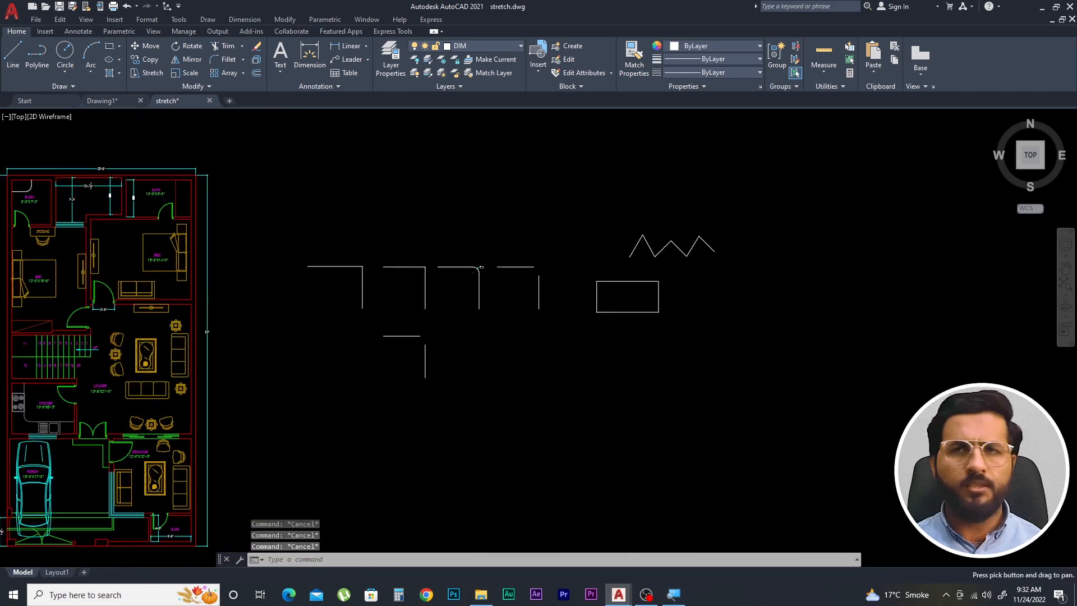
pyautogui.moveTo(122, 276); pyautogui.dragTo(180, 331, button='middle')
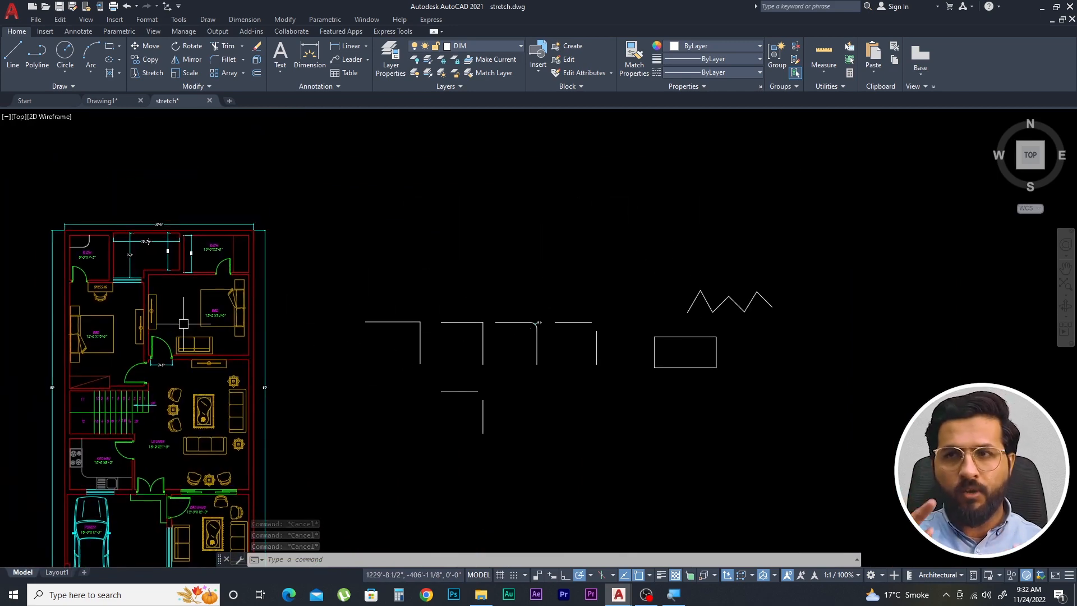
pyautogui.write('l')
pyautogui.press('Return')
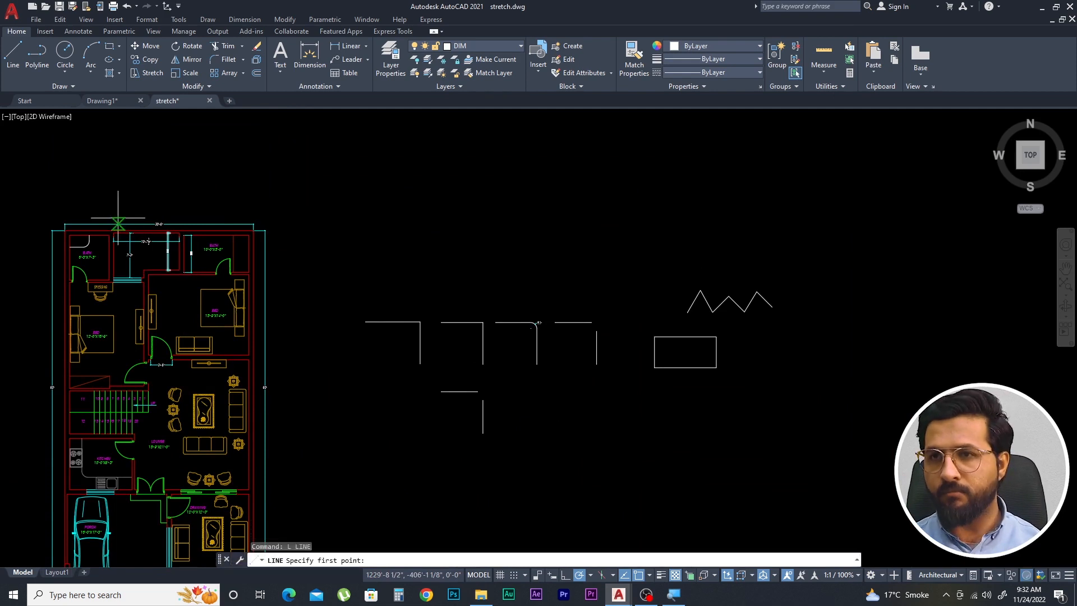
pyautogui.scroll(4, 399, 284)
pyautogui.click(313, 288)
pyautogui.click(435, 288)
pyautogui.press('Escape')
# Offset the new horizontal line upward by 9 to make a parallel pair
pyautogui.scroll(2, 415, 291)
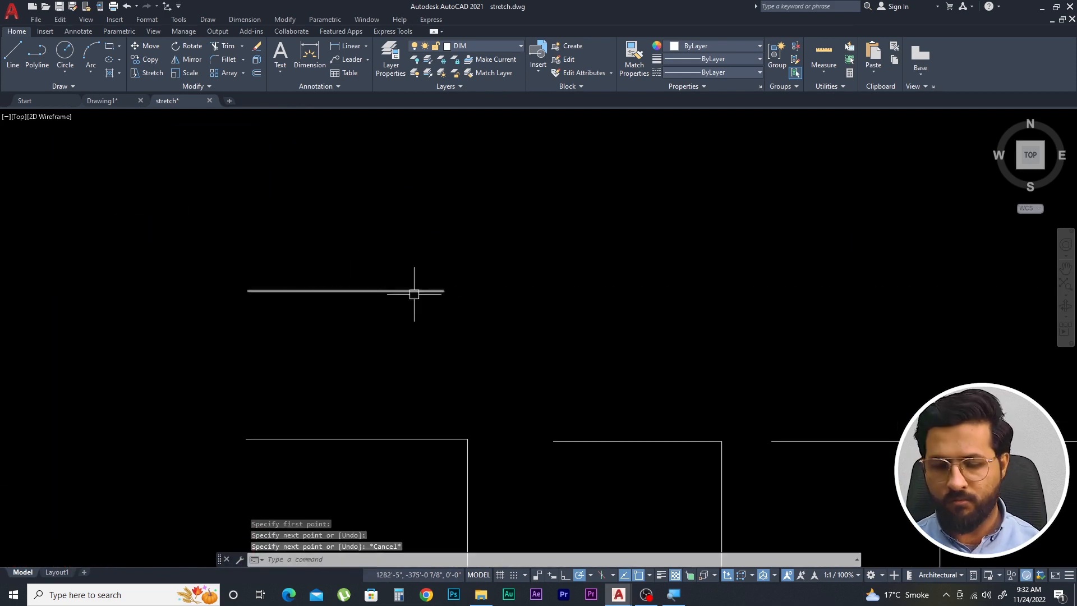
pyautogui.write('o')
pyautogui.press('Return')
pyautogui.write('9')
pyautogui.press('Return')
pyautogui.click(398, 291)
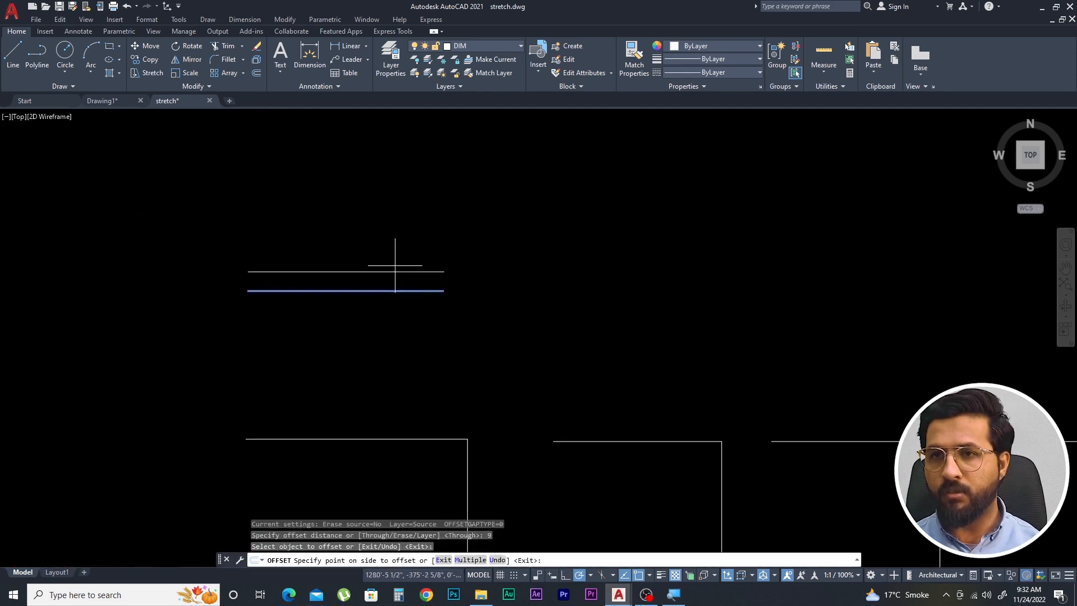
pyautogui.click(395, 265)
pyautogui.scroll(2, 452, 286)
pyautogui.press('Escape')
pyautogui.write('f')
pyautogui.press('Return')
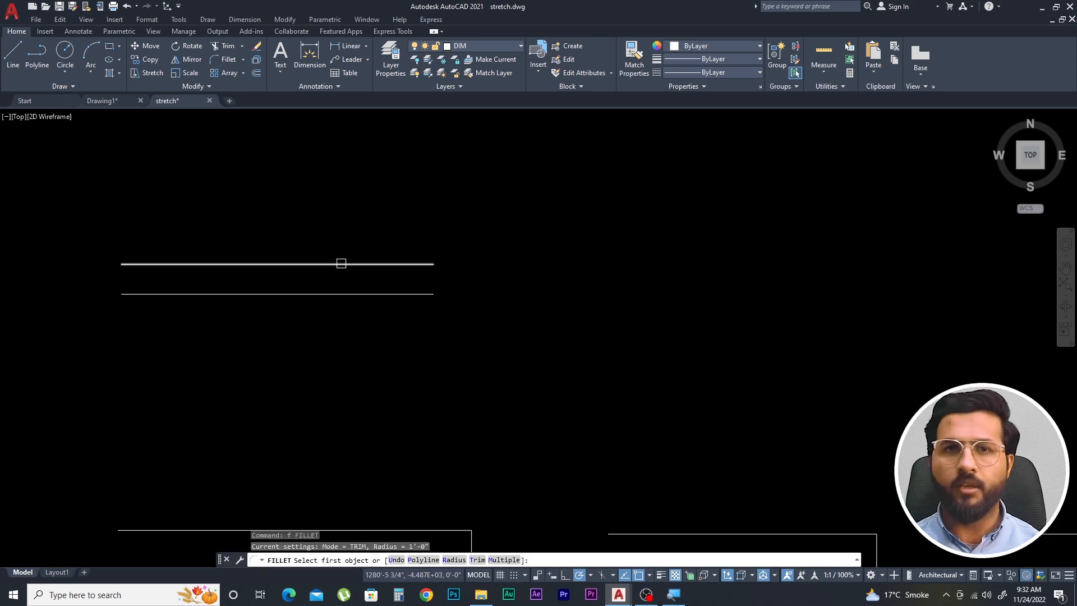
pyautogui.press('Escape')
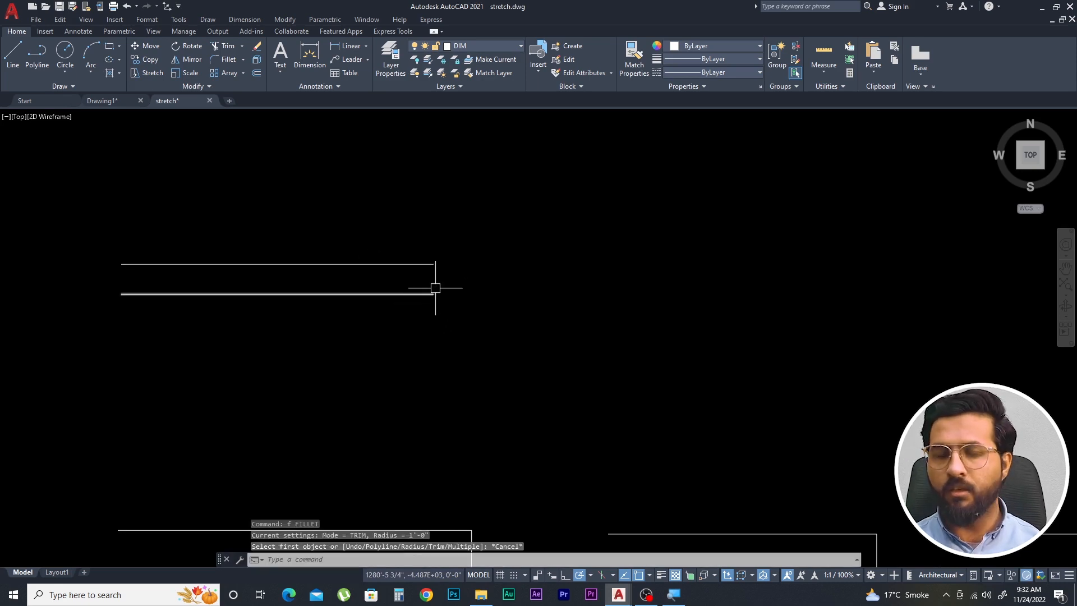
# Fillet the right ends of the two parallel lines to join them with a rounded cap
pyautogui.write('F')
pyautogui.press('Return')
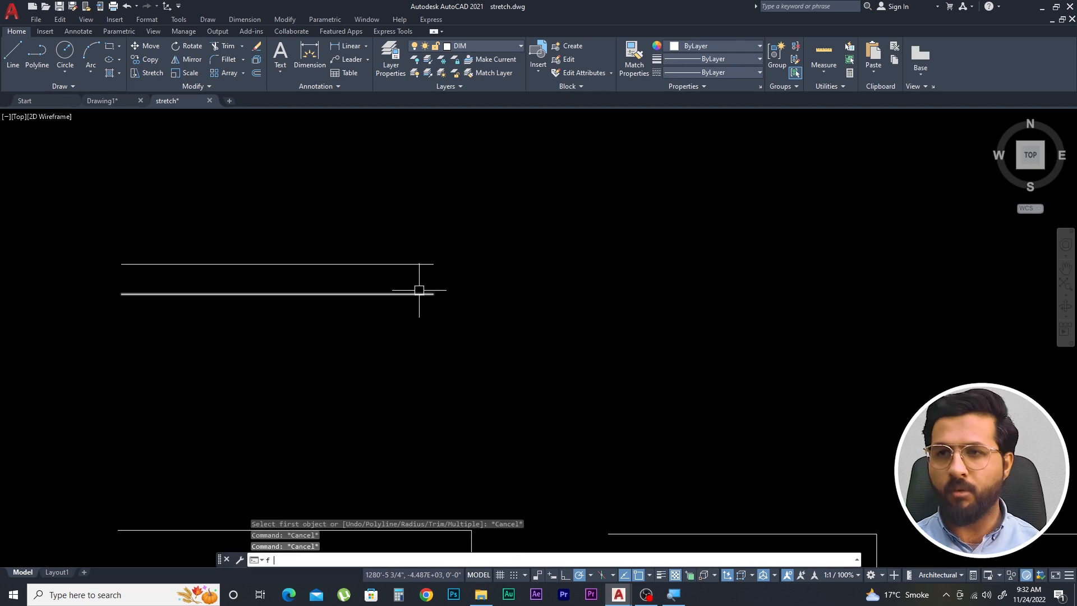
pyautogui.click(415, 266)
pyautogui.click(414, 293)
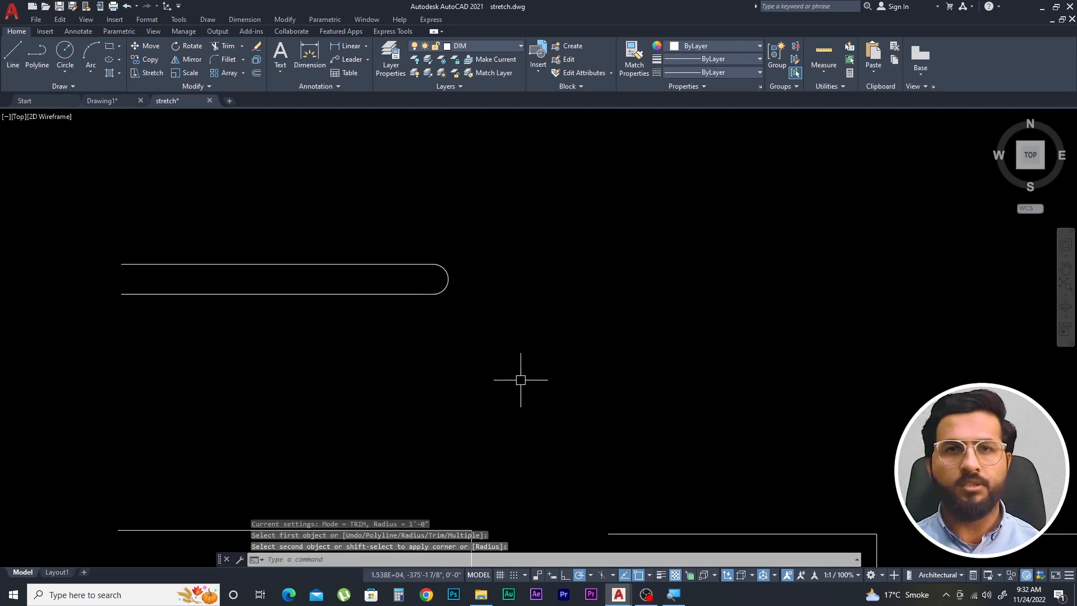
pyautogui.scroll(-2, 323, 264)
pyautogui.press('Escape')
pyautogui.press('Escape')
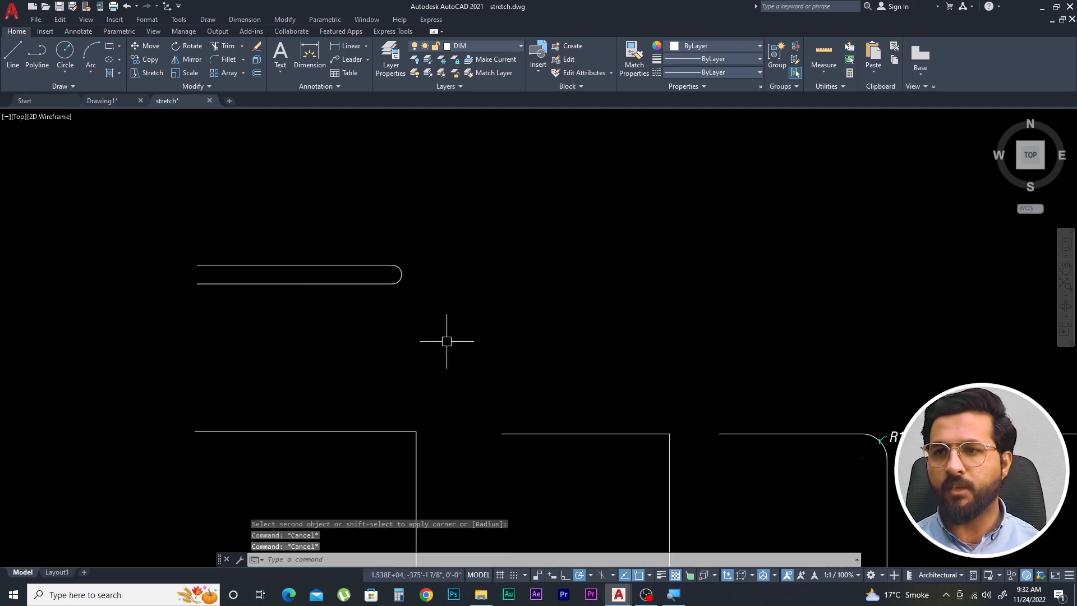
# Fillet all corners of the sample rectangle at once using the Polyline option with a radius of 24
pyautogui.scroll(-2, 337, 264)
pyautogui.press('Escape')
pyautogui.scroll(2, 556, 357)
pyautogui.moveTo(555, 357); pyautogui.dragTo(352, 300, button='middle')
pyautogui.write('F')
pyautogui.press('Return')
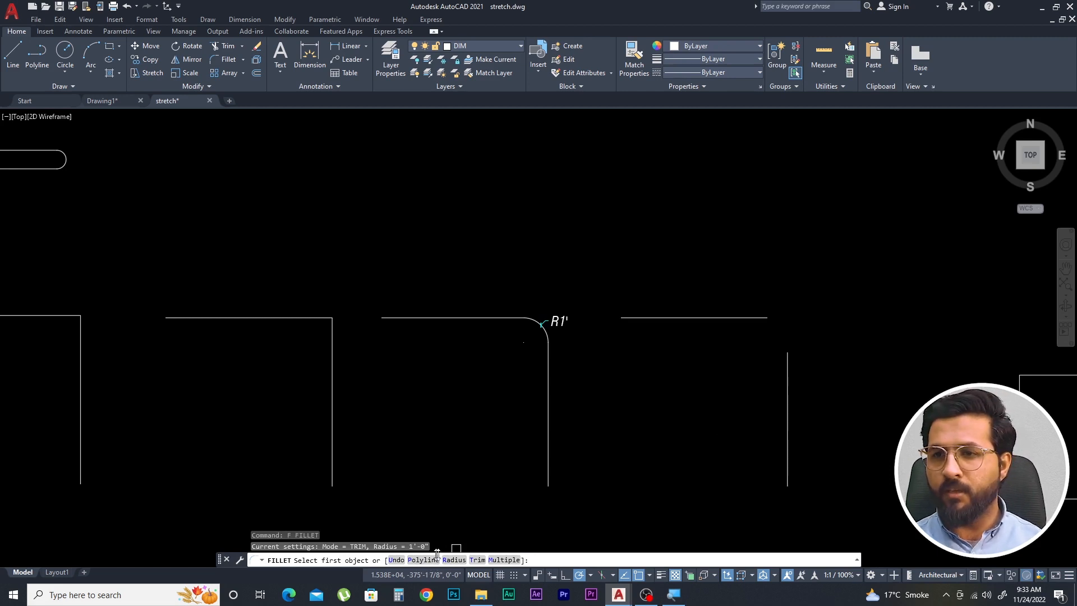
pyautogui.click(454, 560)
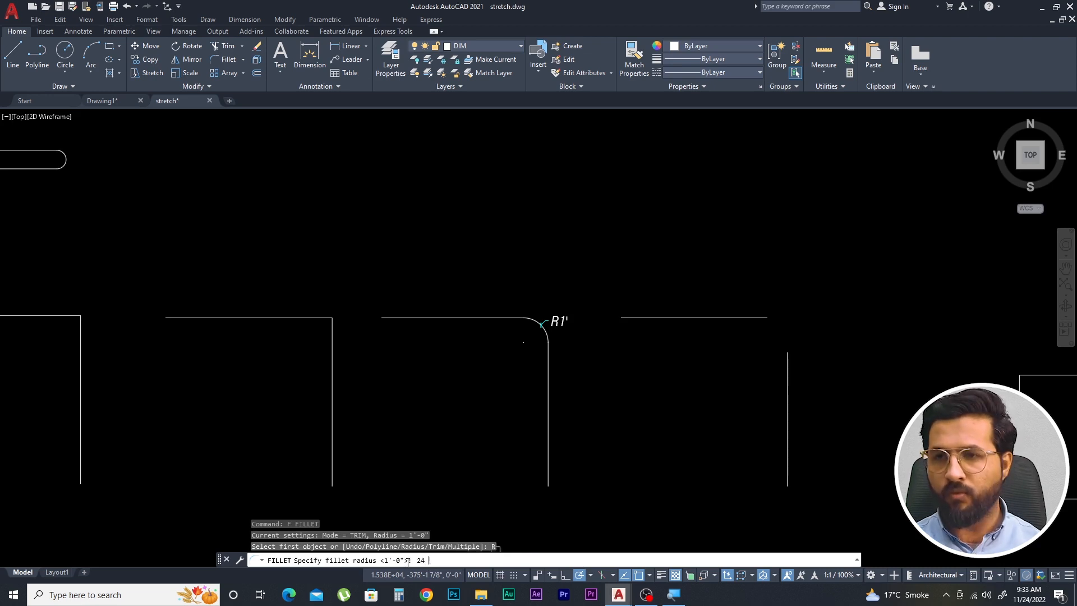
pyautogui.press('Return')
pyautogui.click(423, 560)
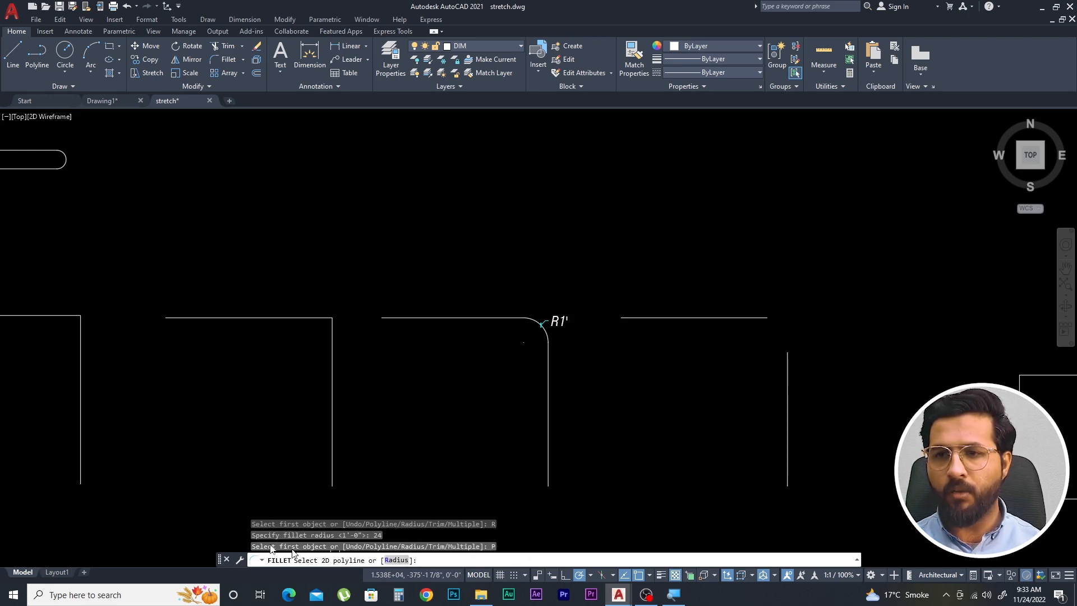
pyautogui.scroll(-4, 171, 492)
pyautogui.scroll(6, 519, 455)
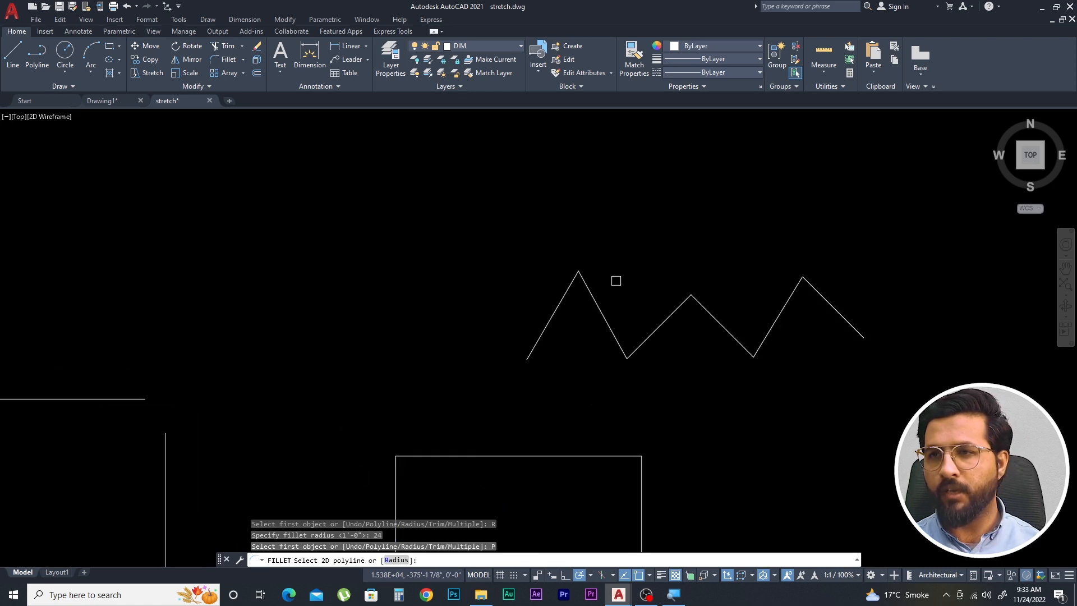
pyautogui.scroll(-2, 572, 293)
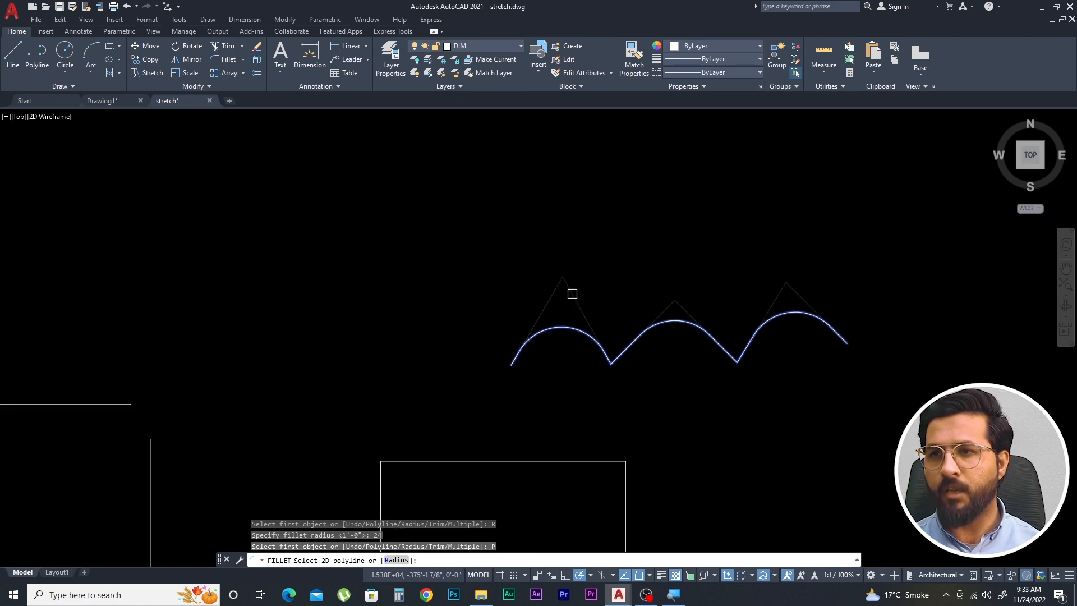
pyautogui.scroll(-4, 477, 280)
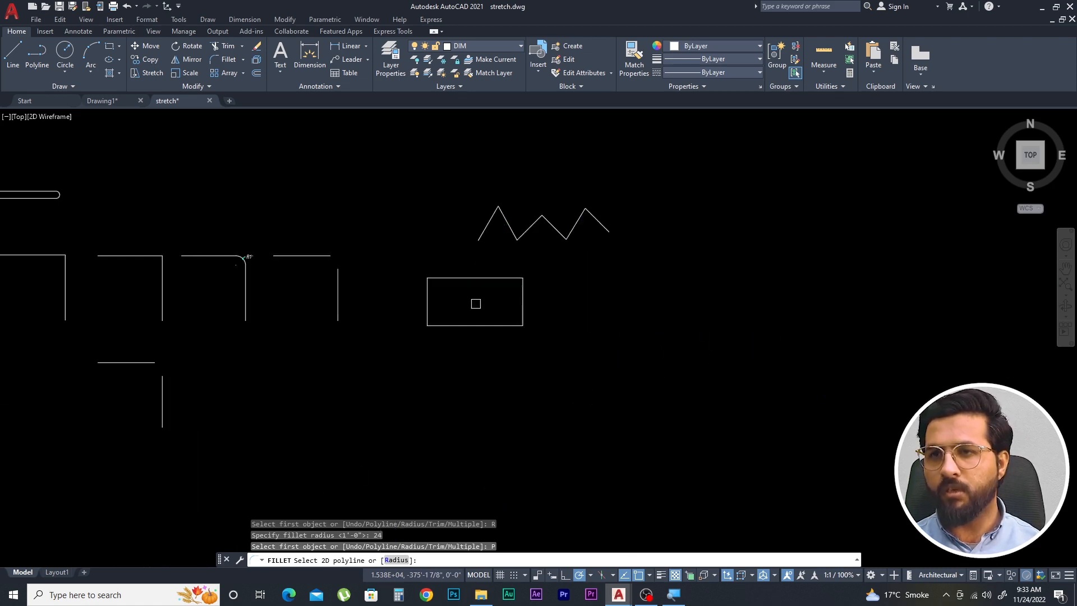
pyautogui.scroll(2, 479, 273)
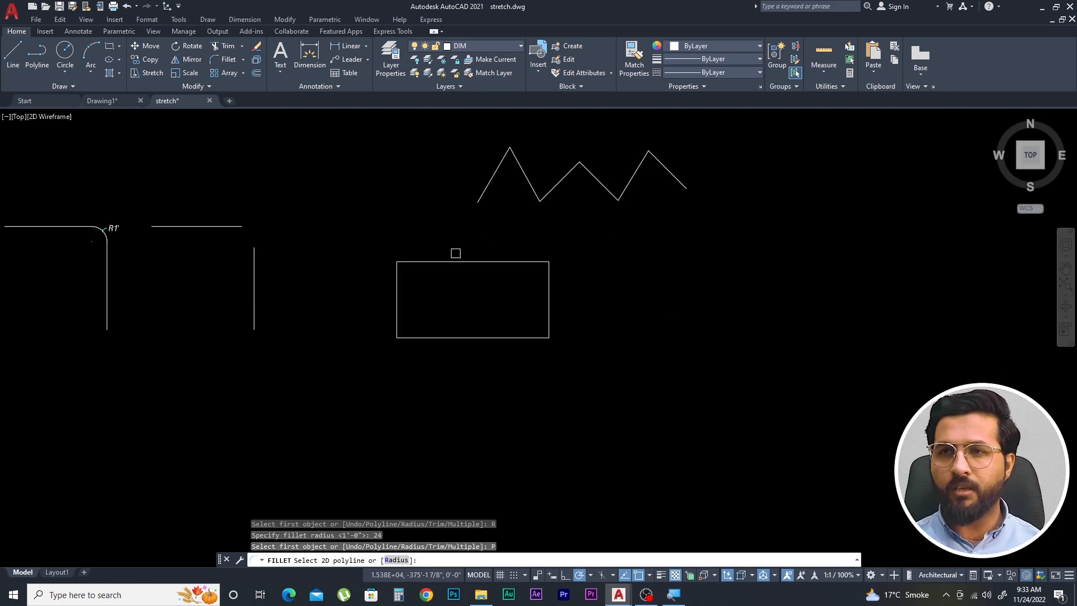
pyautogui.scroll(4, 450, 259)
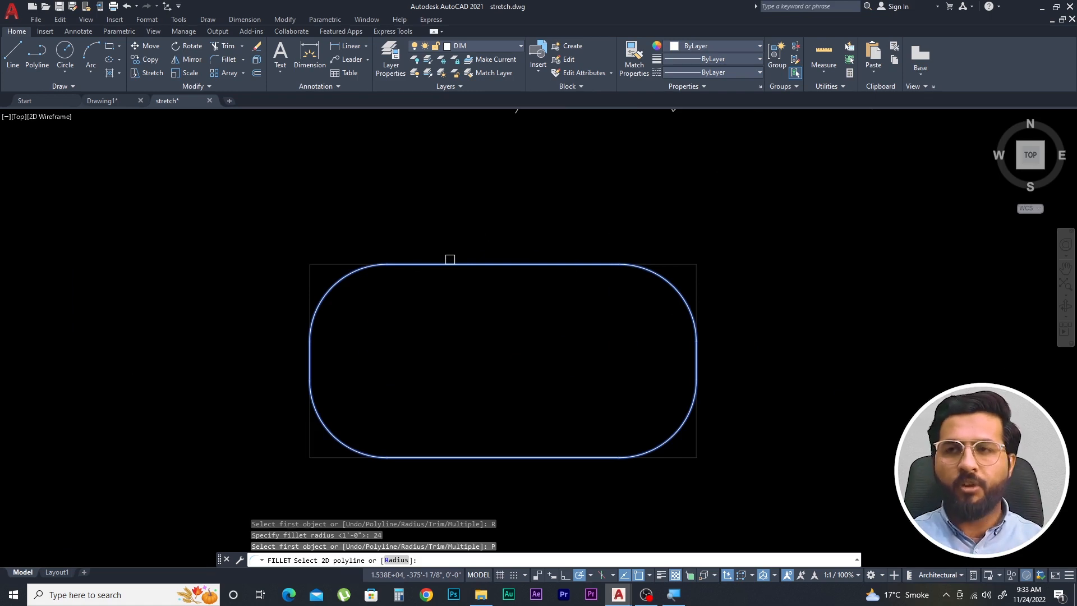
pyautogui.click(460, 266)
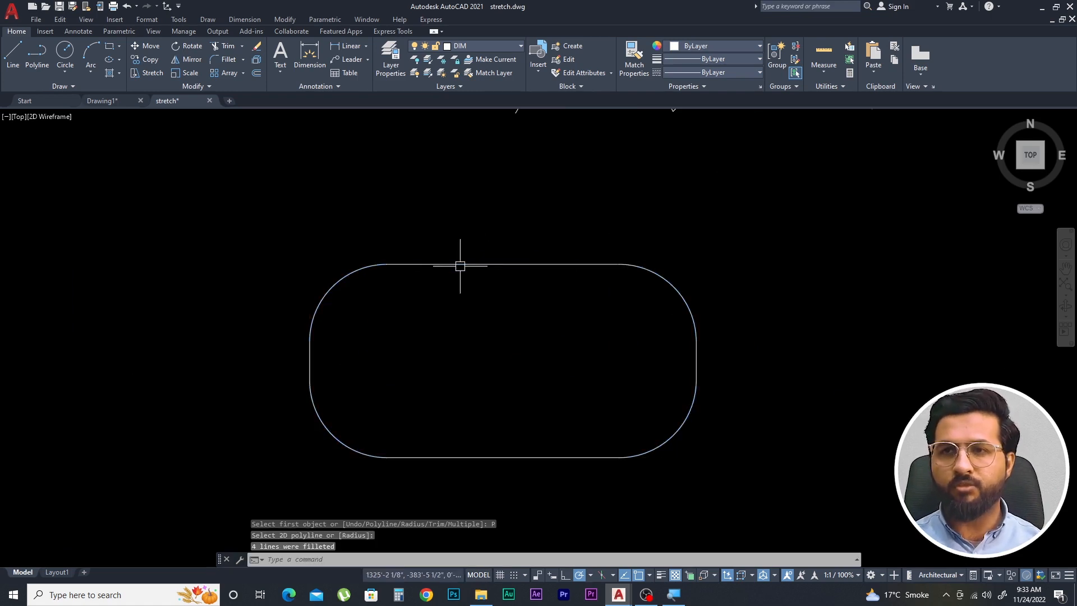
# Add a radius dimension to the upper-left arc of the rounded rectangle
pyautogui.press('Escape')
pyautogui.press('Escape')
pyautogui.write('d')
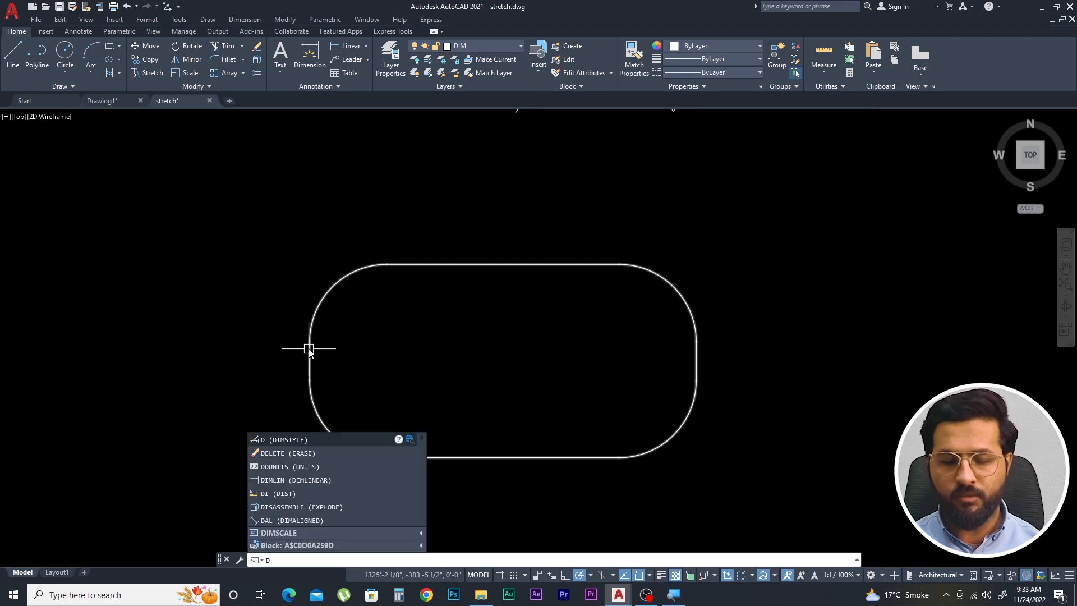
pyautogui.write('ra')
pyautogui.press('Return')
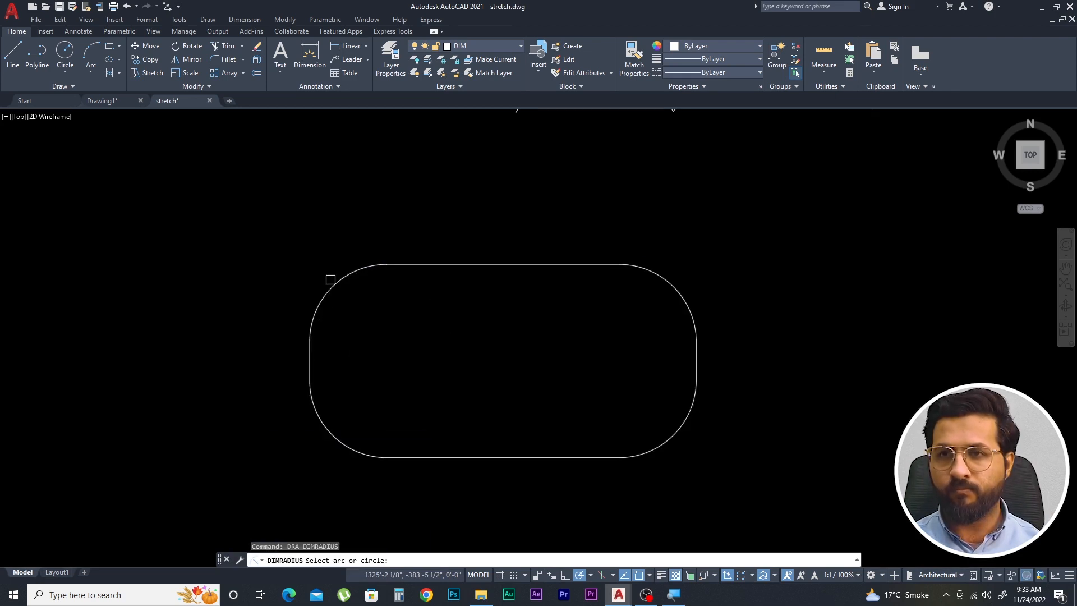
pyautogui.click(330, 279)
pyautogui.click(308, 277)
pyautogui.press('Escape')
pyautogui.press('Escape')
pyautogui.press('Escape')
pyautogui.scroll(-2, 247, 314)
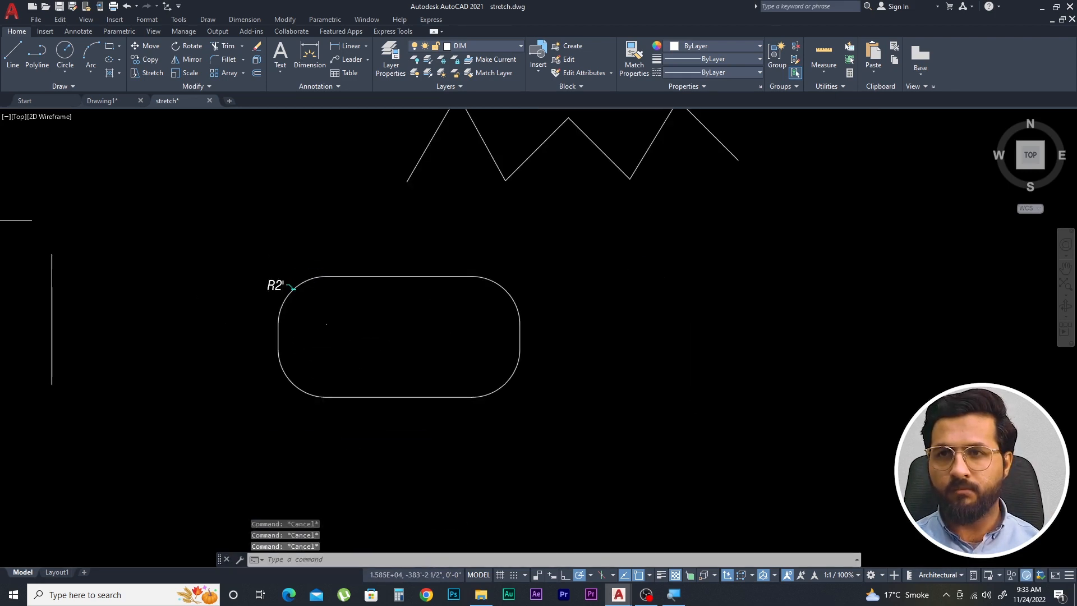
# Fillet the first peak of the zigzag polyline with a radius of 12
pyautogui.moveTo(392, 217); pyautogui.dragTo(291, 293, button='middle')
pyautogui.write('f')
pyautogui.press('Return')
pyautogui.write('r')
pyautogui.press('Return')
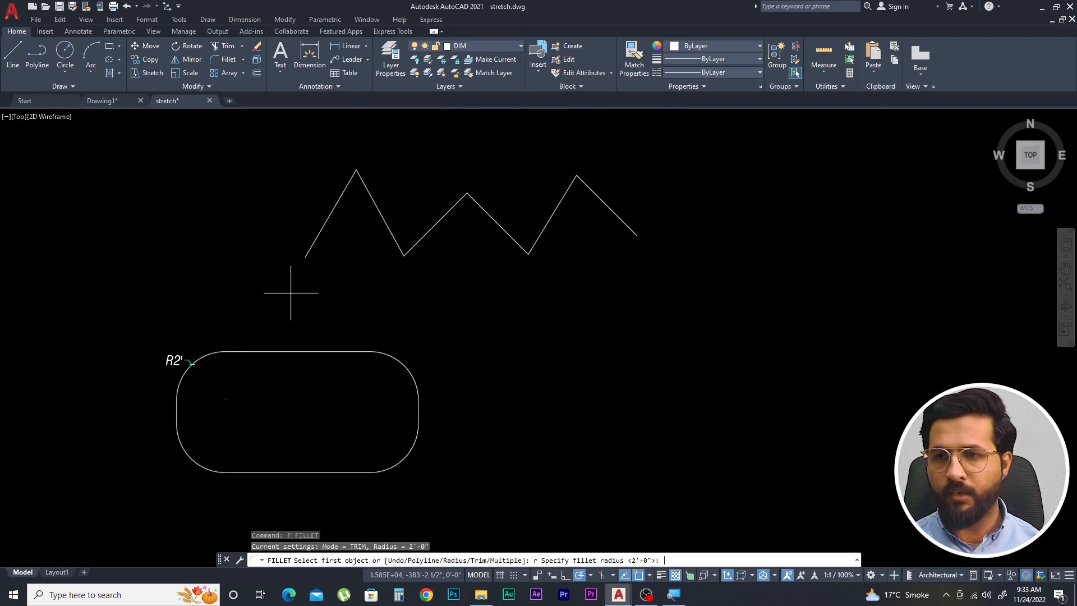
pyautogui.write('12')
pyautogui.press('Return')
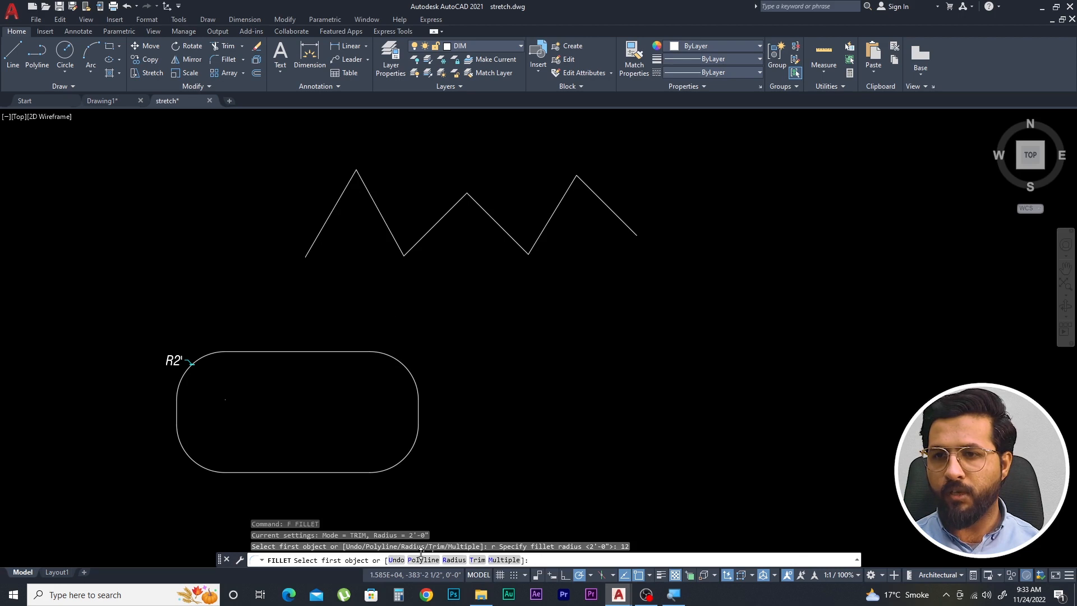
pyautogui.click(339, 206)
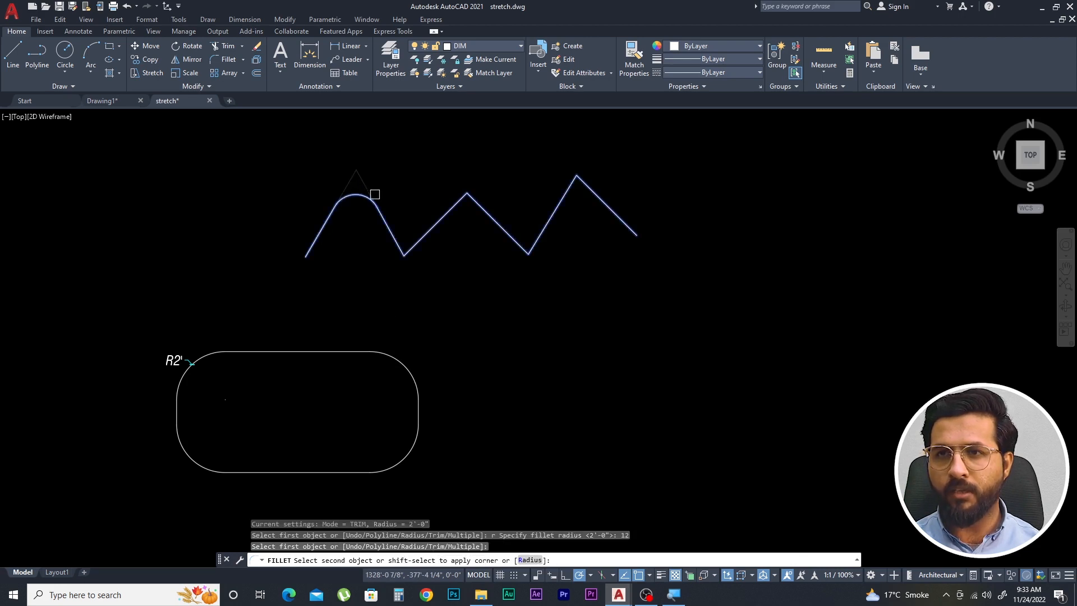
pyautogui.click(382, 216)
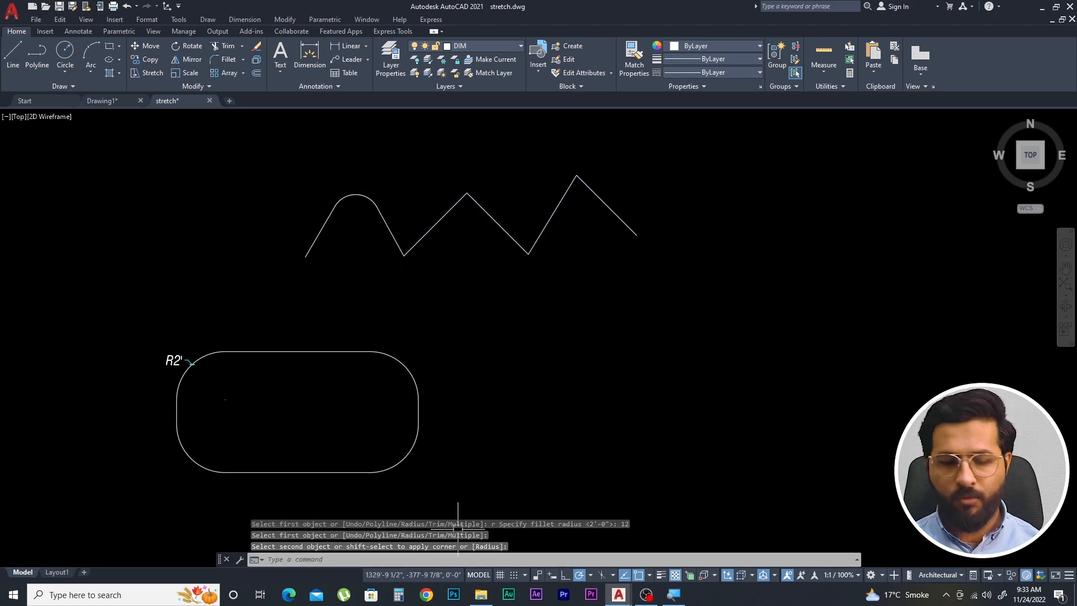
# Fillet all remaining corners of the zigzag polyline at once using the Polyline option
pyautogui.write('f')
pyautogui.press('Return')
pyautogui.click(438, 560)
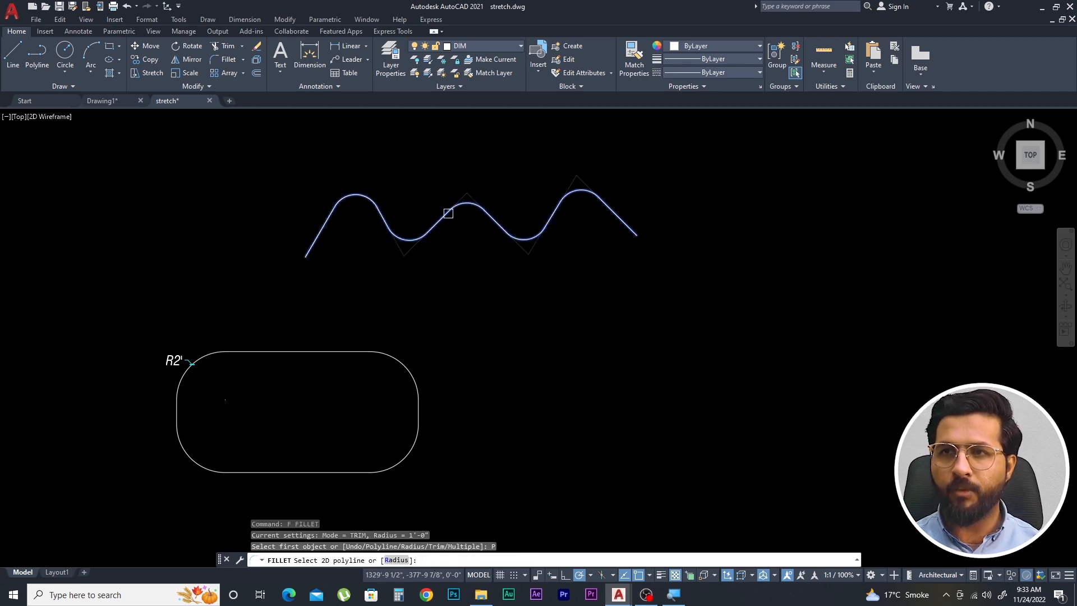
pyautogui.click(447, 212)
pyautogui.press('Escape')
pyautogui.press('Escape')
pyautogui.press('Escape')
pyautogui.scroll(-2, 493, 315)
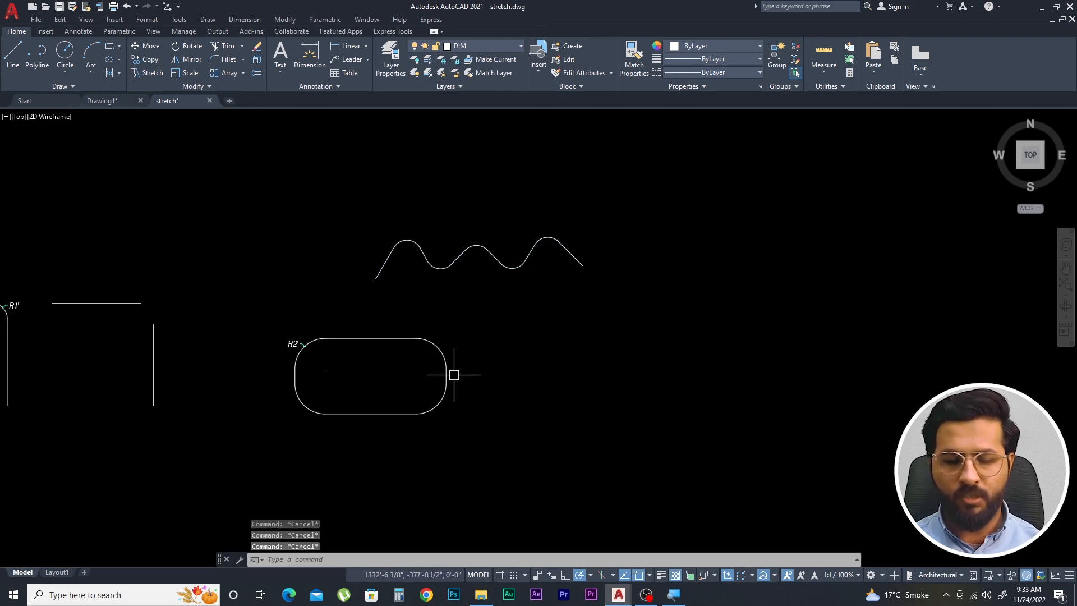
pyautogui.write('f')
pyautogui.press('Return')
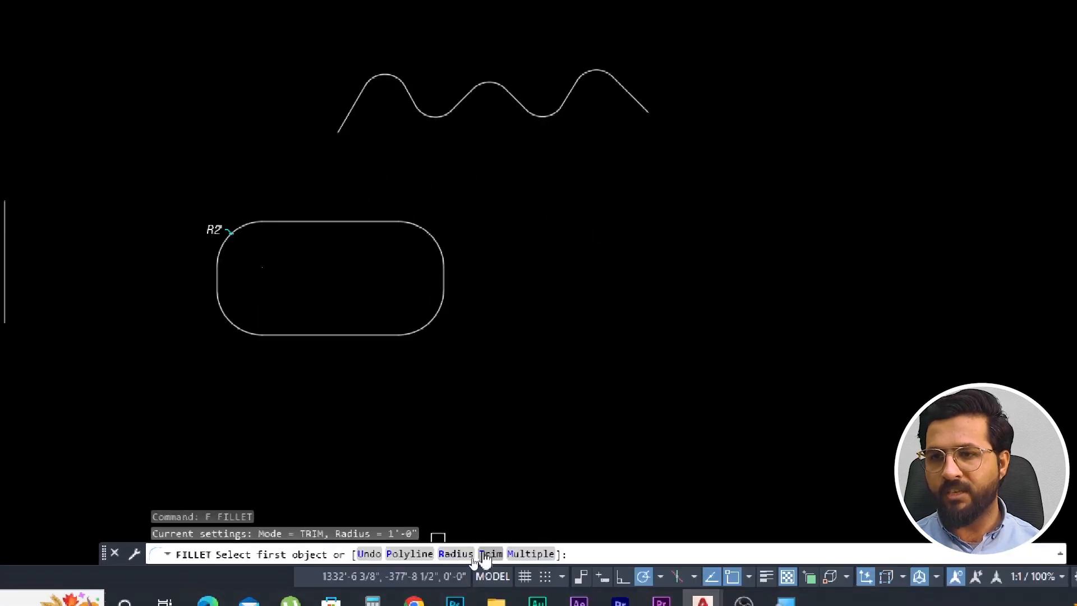
pyautogui.press('Escape')
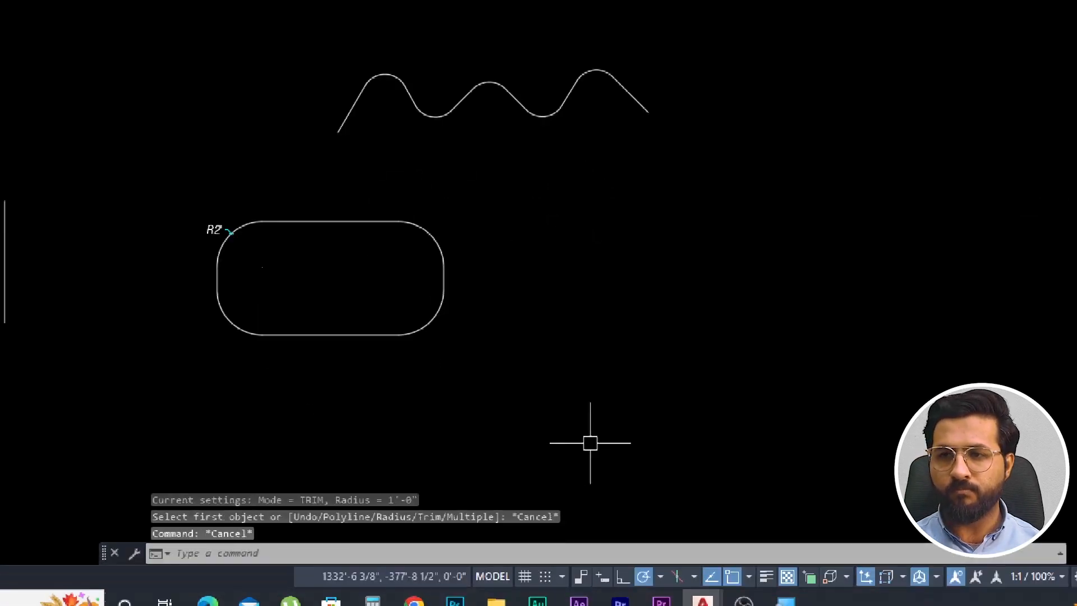
pyautogui.write('F')
pyautogui.press('Return')
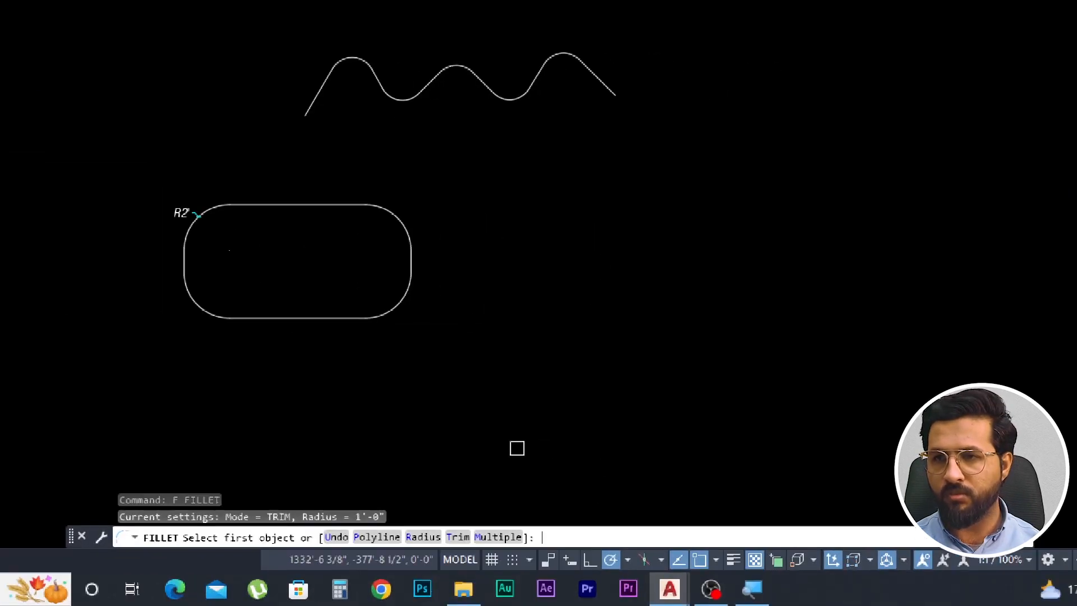
pyautogui.click(458, 537)
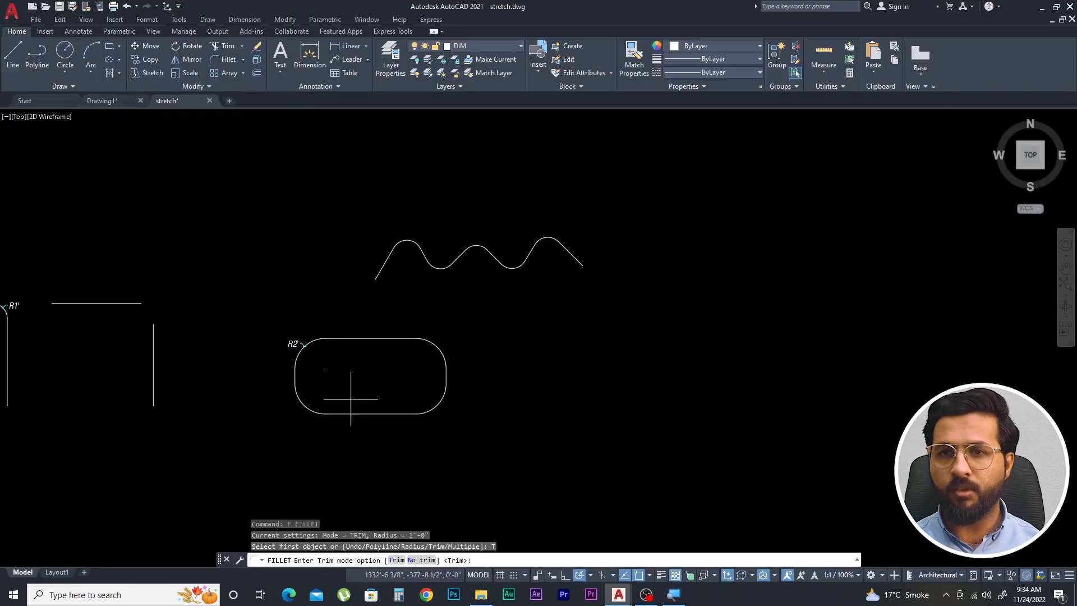
pyautogui.press('Escape')
pyautogui.press('Escape')
pyautogui.press('Escape')
pyautogui.scroll(-3, 345, 359)
pyautogui.scroll(3, 213, 331)
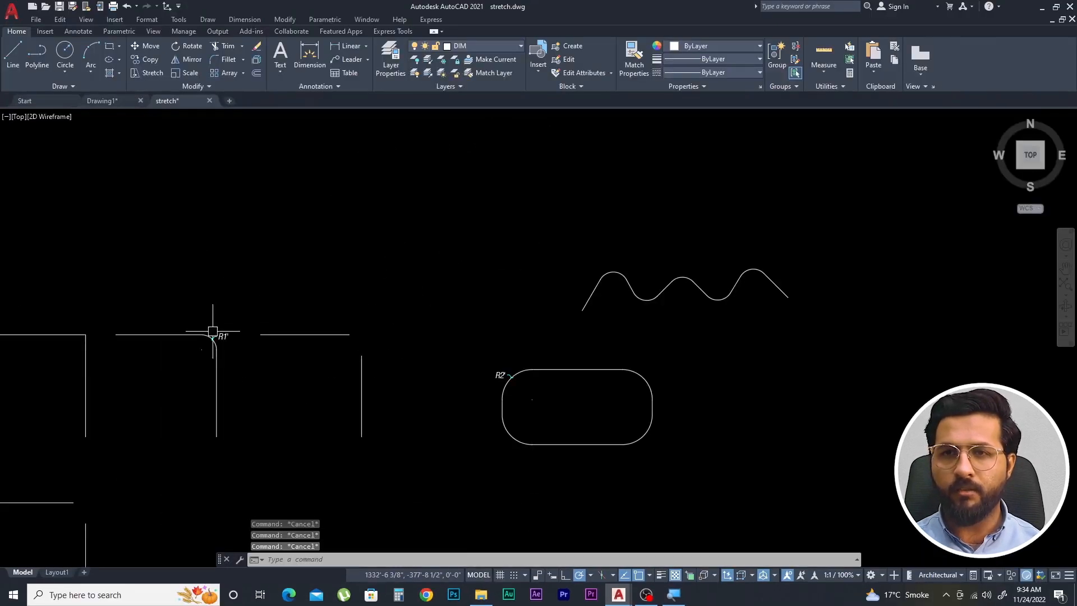
# Fillet the sharp corner beside the open line pair with a radius of 12 in Trim mode and undo it
pyautogui.scroll(4, 213, 331)
pyautogui.write('f')
pyautogui.press('Return')
pyautogui.write('r')
pyautogui.press('Return')
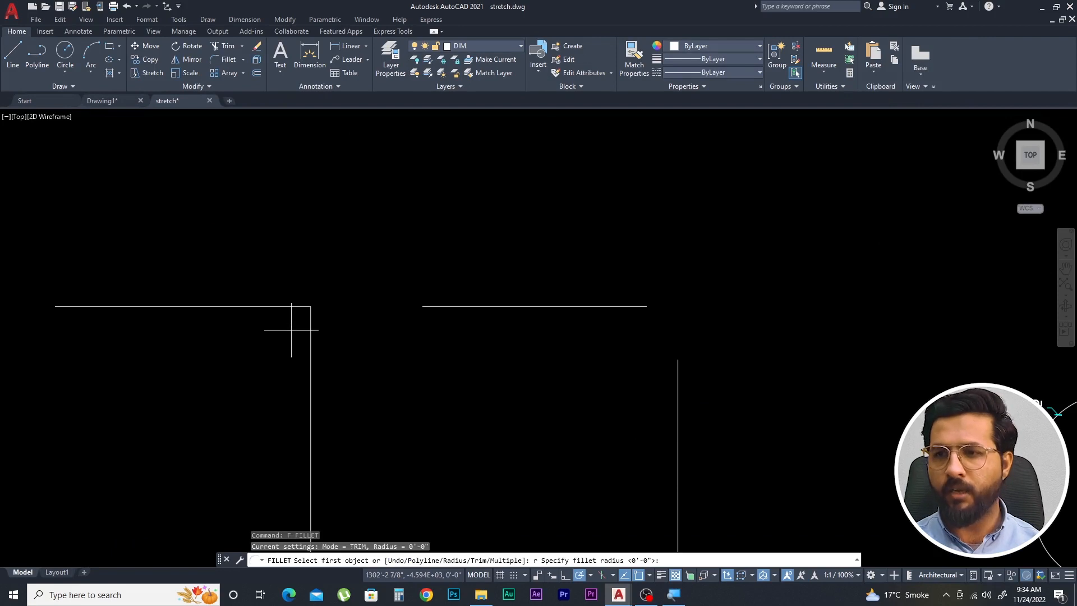
pyautogui.write('12')
pyautogui.press('Return')
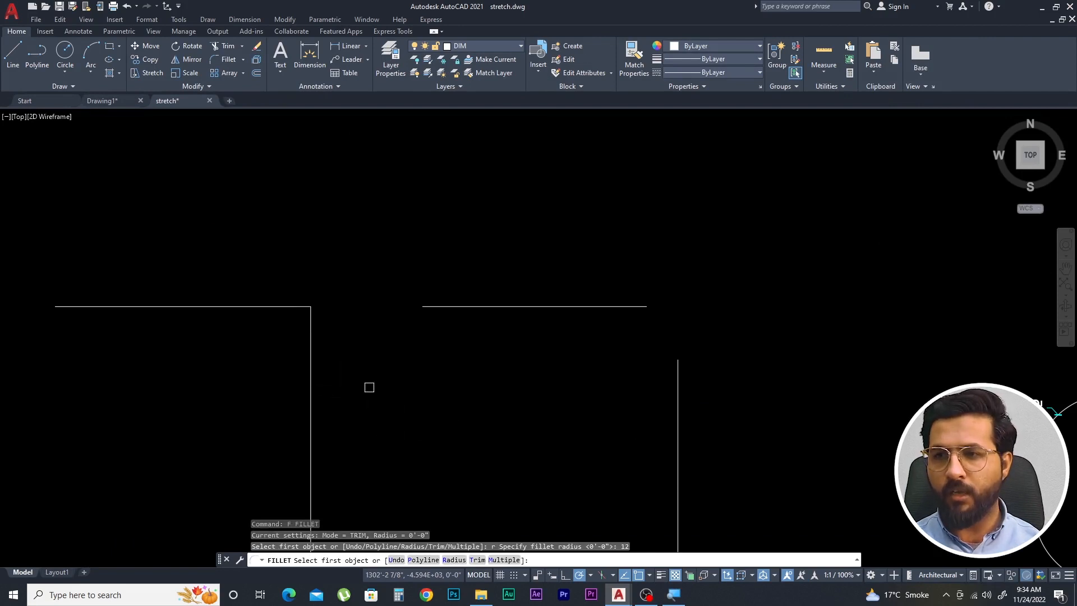
pyautogui.click(274, 314)
pyautogui.click(279, 308)
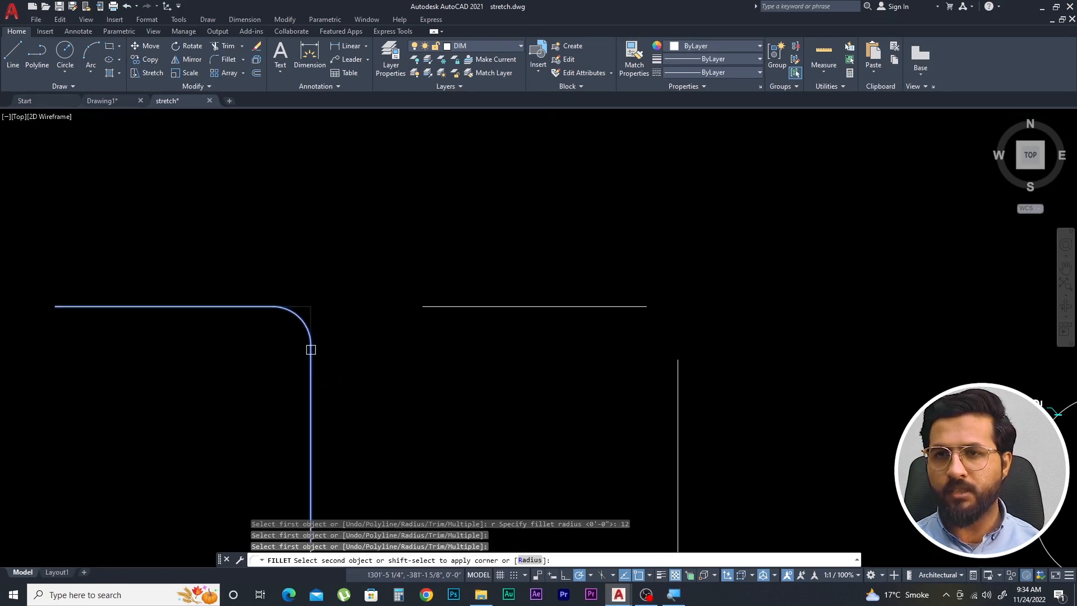
pyautogui.click(312, 358)
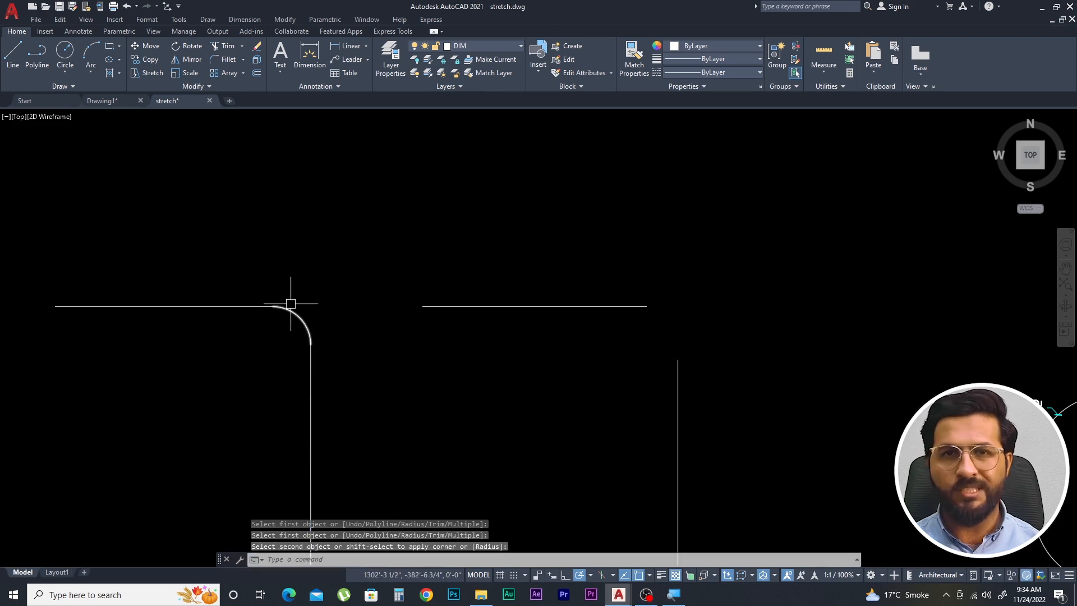
pyautogui.hotkey('ctrl', 'z')
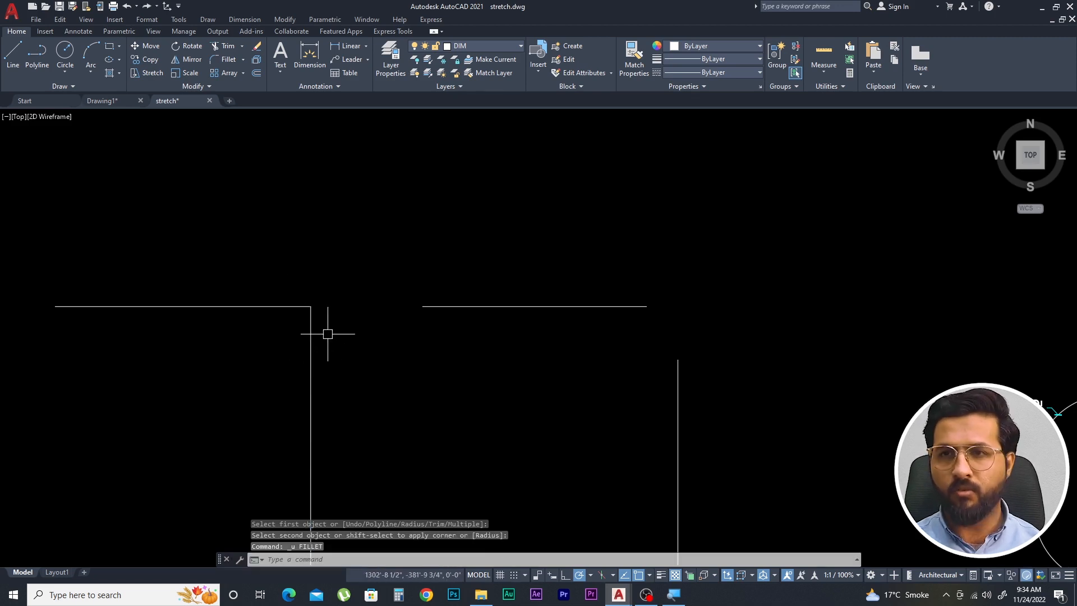
# Switch the Fillet command's trim mode to No trim
pyautogui.write('f')
pyautogui.press('Return')
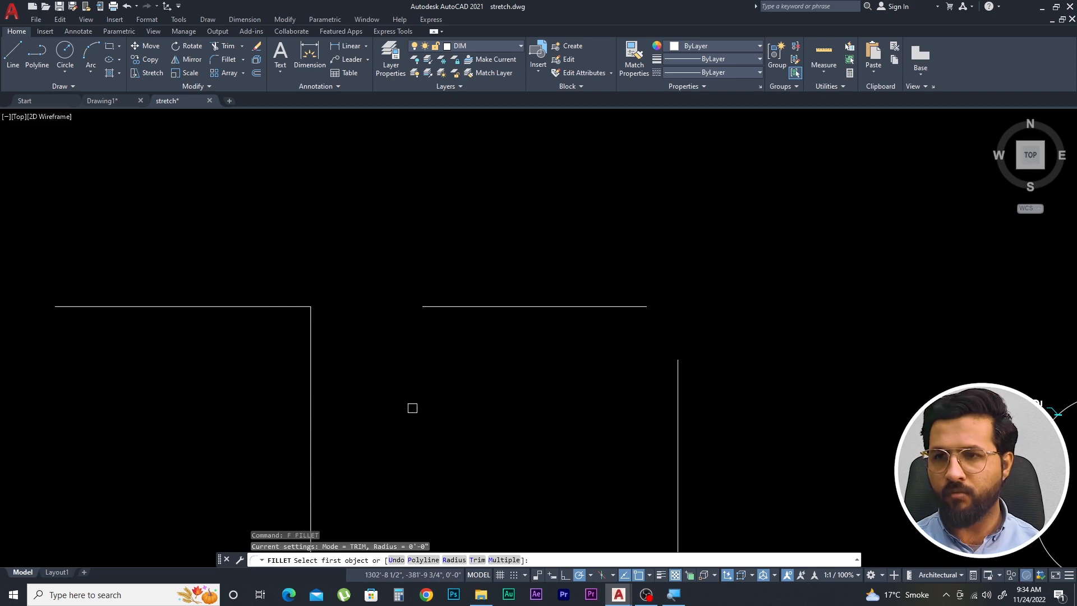
pyautogui.click(476, 561)
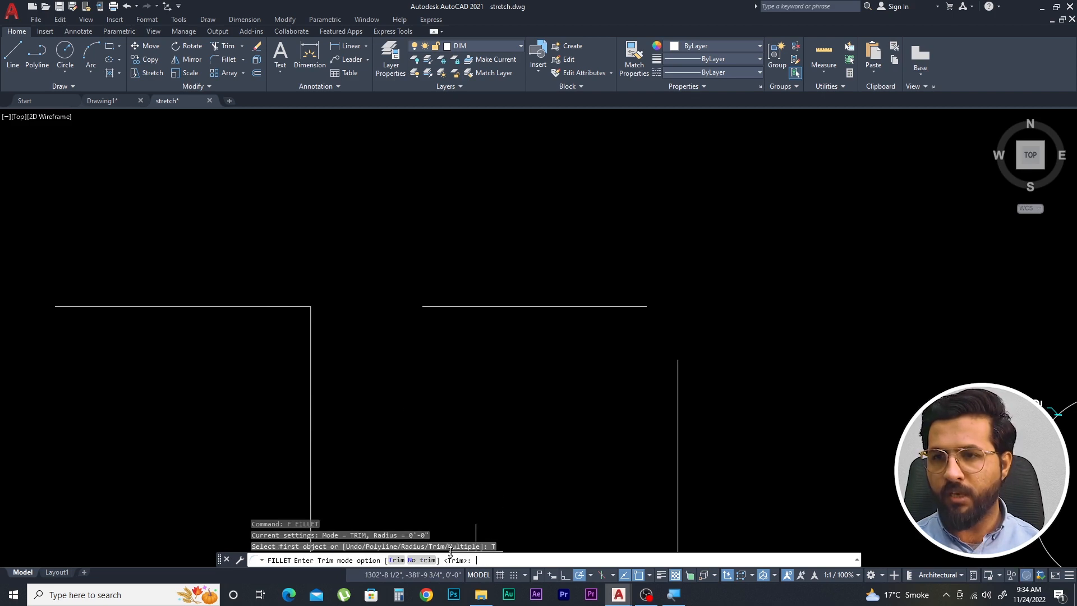
pyautogui.click(420, 561)
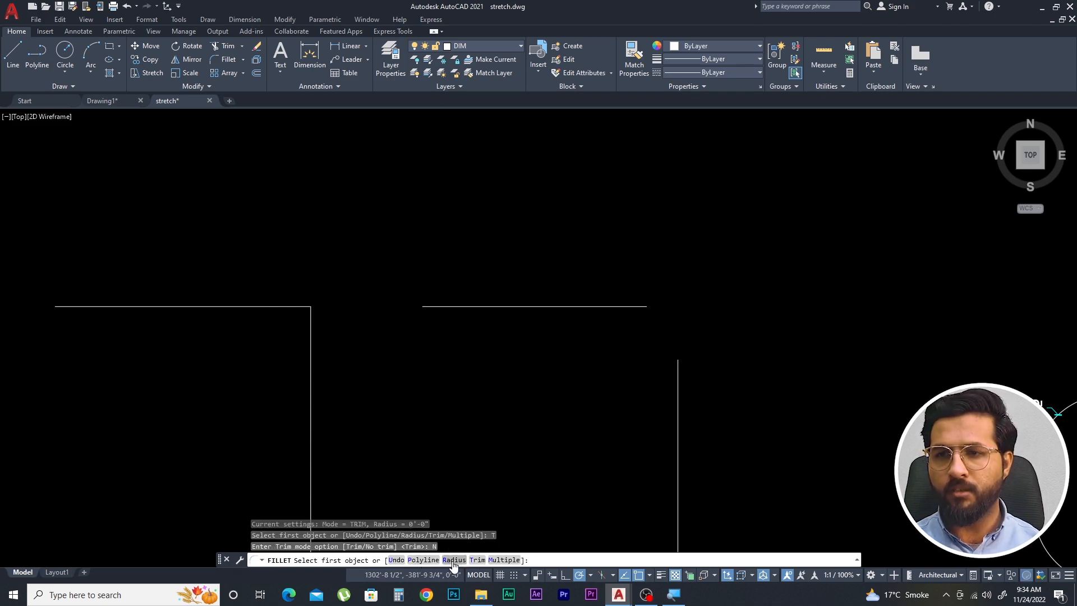
pyautogui.press('Escape')
# Try to fillet the sharp corner in No trim mode without entering a new radius
pyautogui.write('f')
pyautogui.press('Return')
pyautogui.click(275, 307)
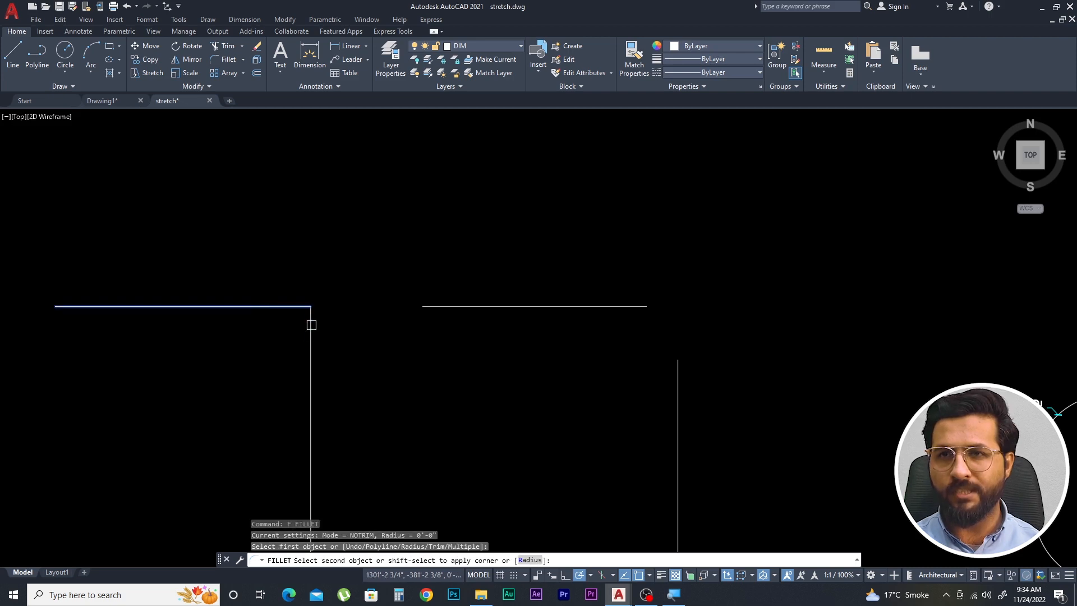
pyautogui.click(311, 359)
# Fillet the sharp corner with a radius of 12 in No trim mode, keeping the original lines
pyautogui.write('f')
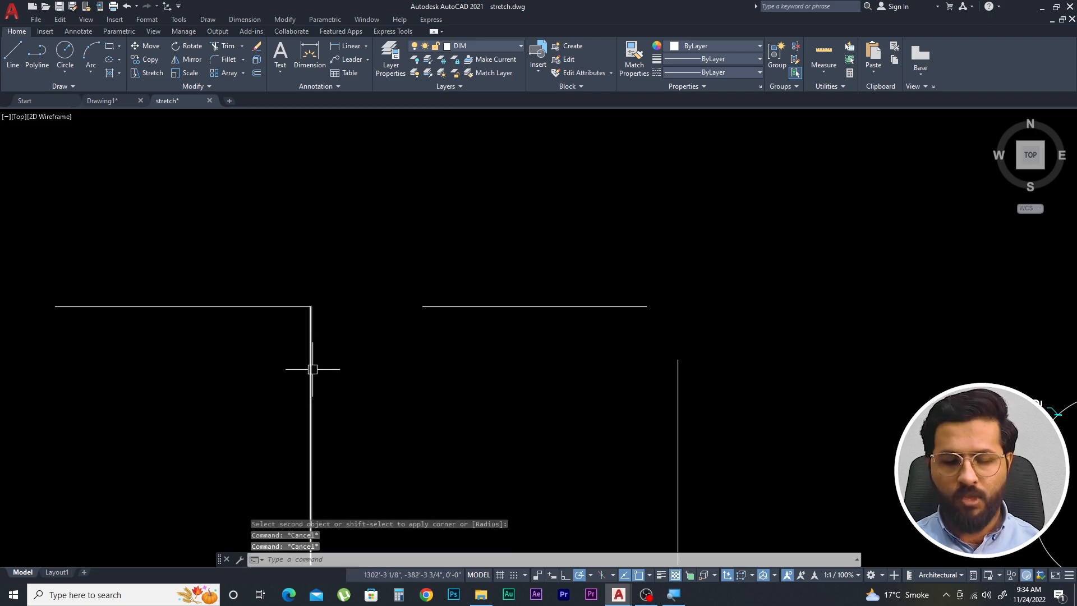
pyautogui.press('Return')
pyautogui.write('r')
pyautogui.press('Return')
pyautogui.write('12')
pyautogui.press('Return')
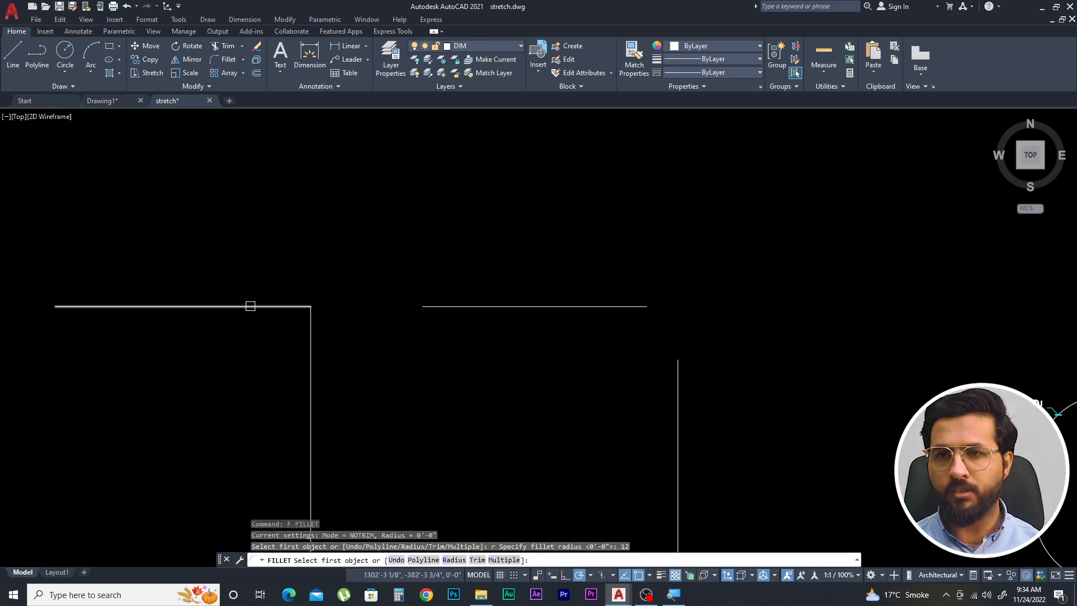
pyautogui.click(250, 306)
pyautogui.click(312, 354)
pyautogui.scroll(2, 279, 307)
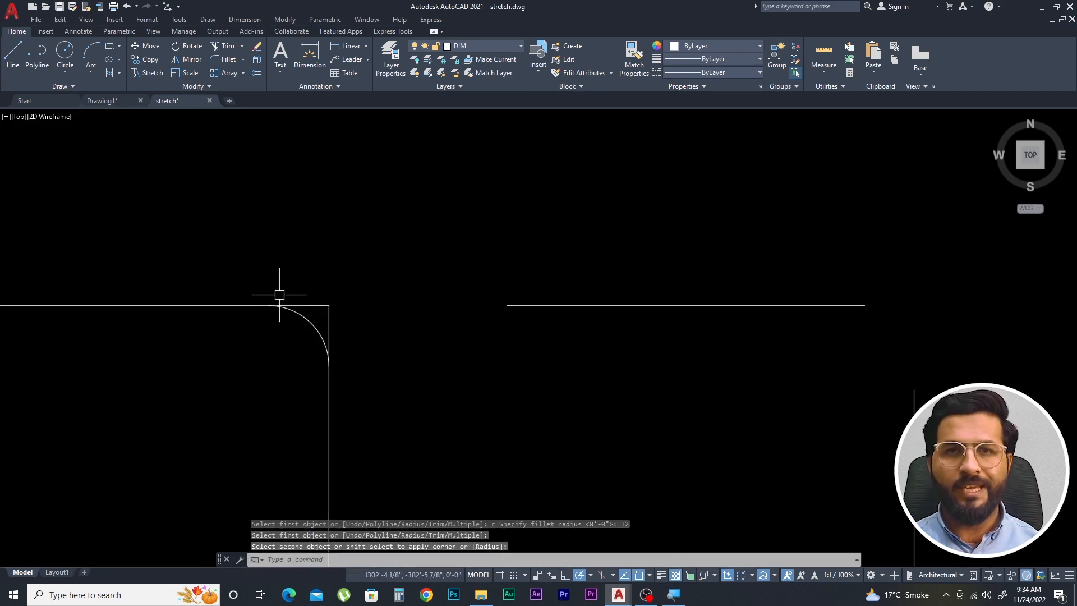
# Start Fillet with the Multiple option and join the first three open line pairs in the upper row into sharp corners
pyautogui.scroll(-4, 273, 316)
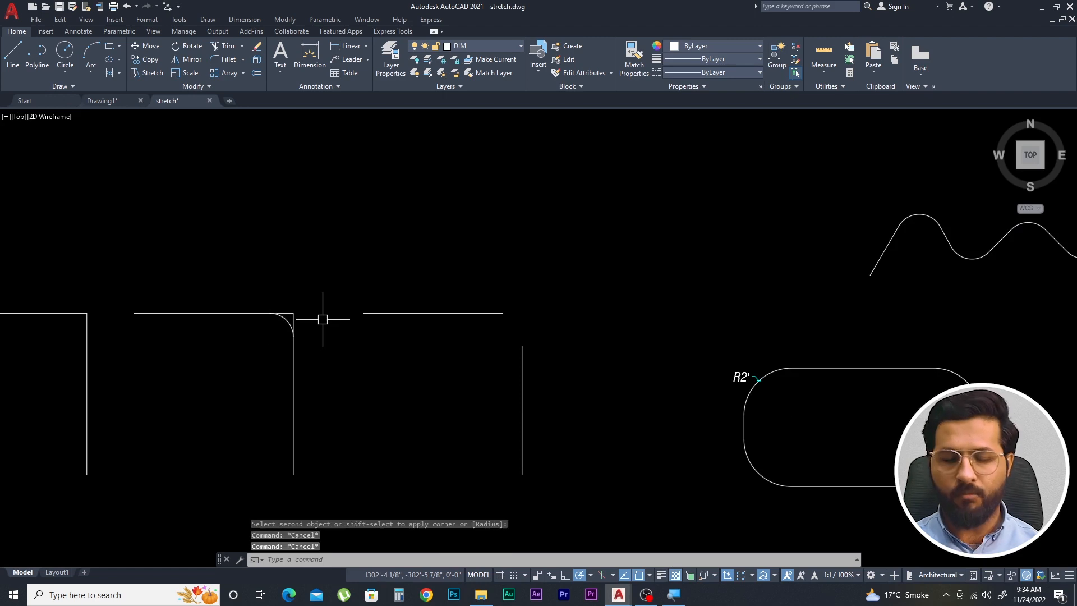
pyautogui.write('f')
pyautogui.press('Return')
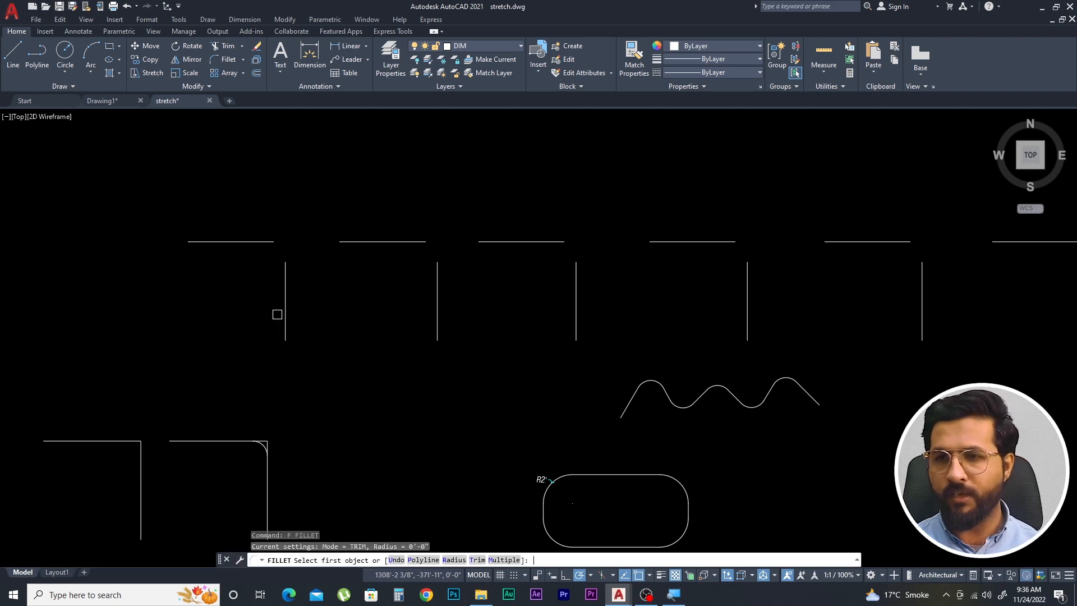
pyautogui.press('Return')
pyautogui.click(269, 241)
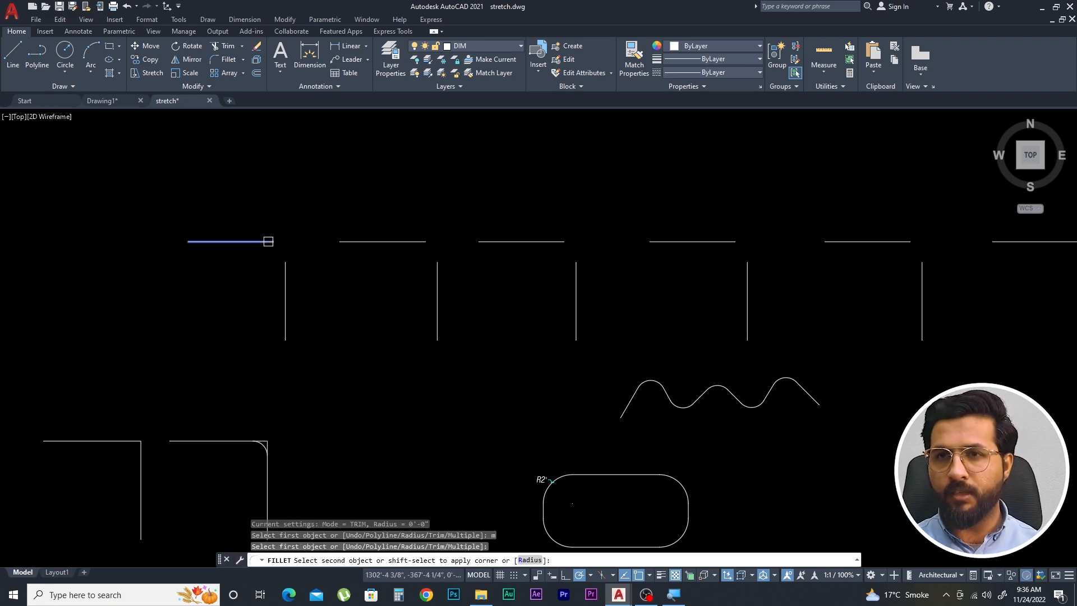
pyautogui.click(286, 265)
pyautogui.click(382, 242)
pyautogui.click(437, 277)
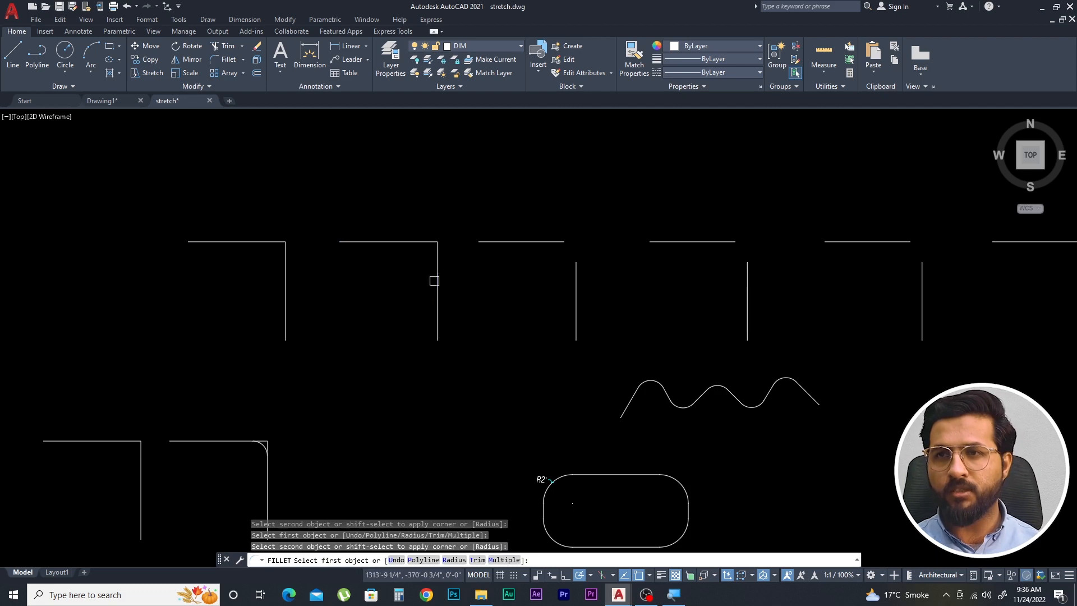
pyautogui.click(534, 241)
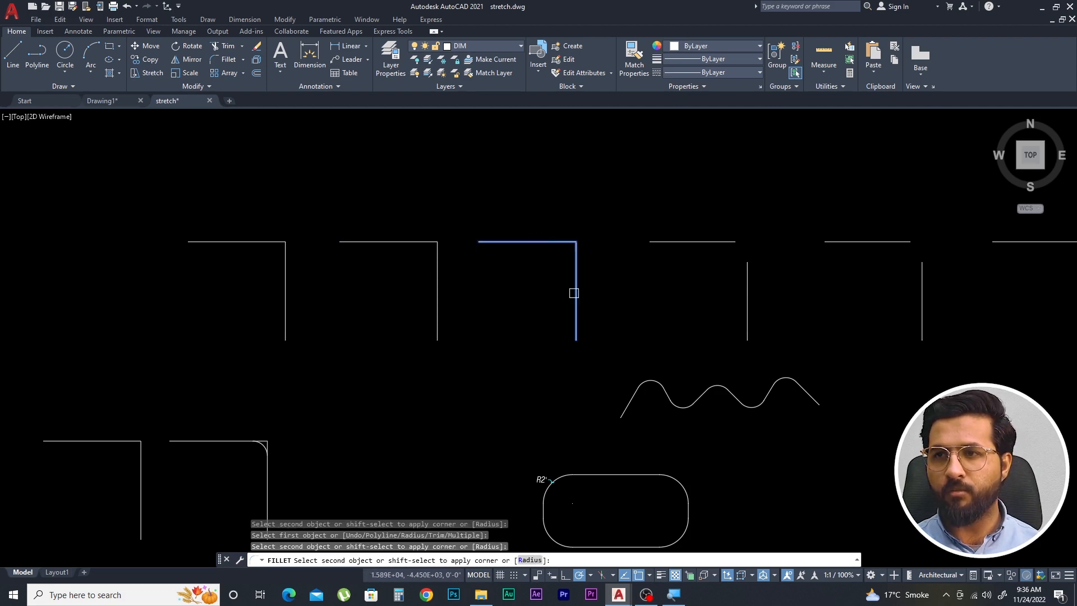
pyautogui.click(575, 293)
# Join the remaining three line pairs in the upper row into sharp corners and end the multiple fillet
pyautogui.click(714, 243)
pyautogui.click(747, 277)
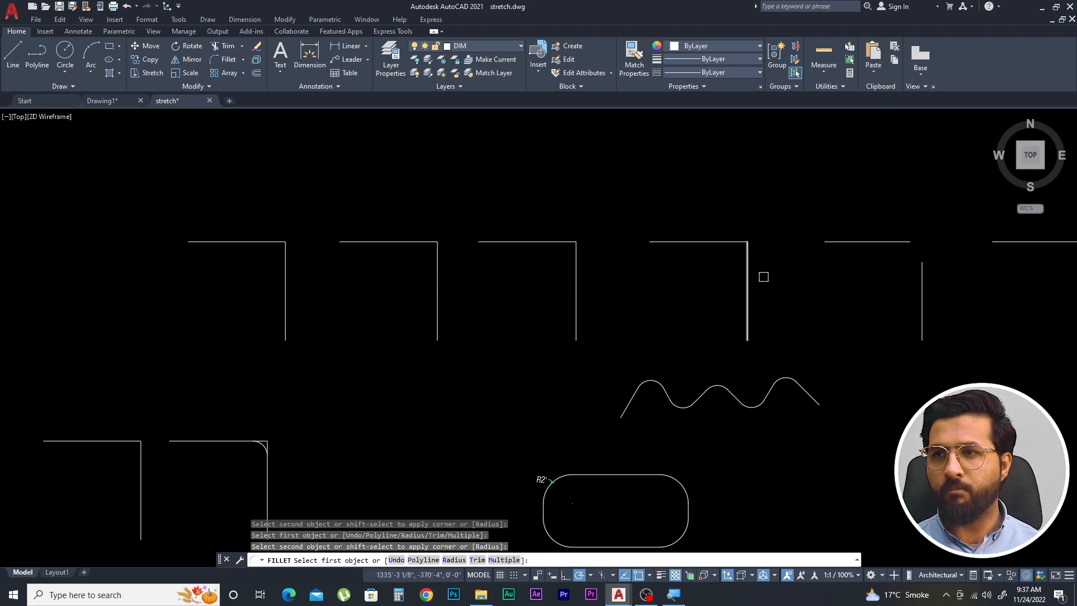
pyautogui.click(902, 241)
pyautogui.click(921, 271)
pyautogui.scroll(-3, 567, 269)
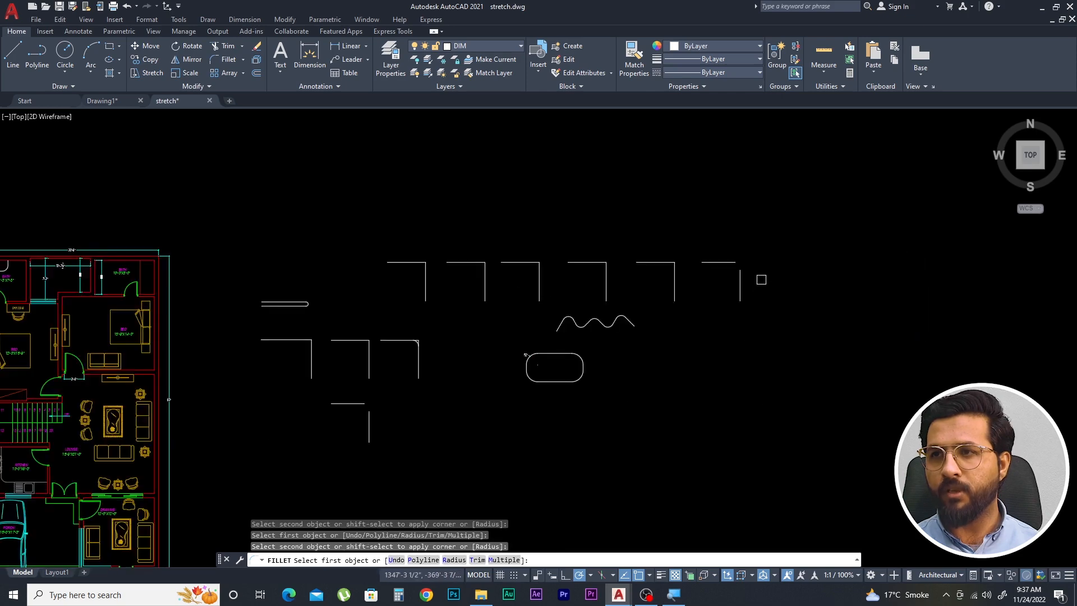
pyautogui.scroll(2, 761, 280)
pyautogui.click(711, 257)
pyautogui.click(726, 284)
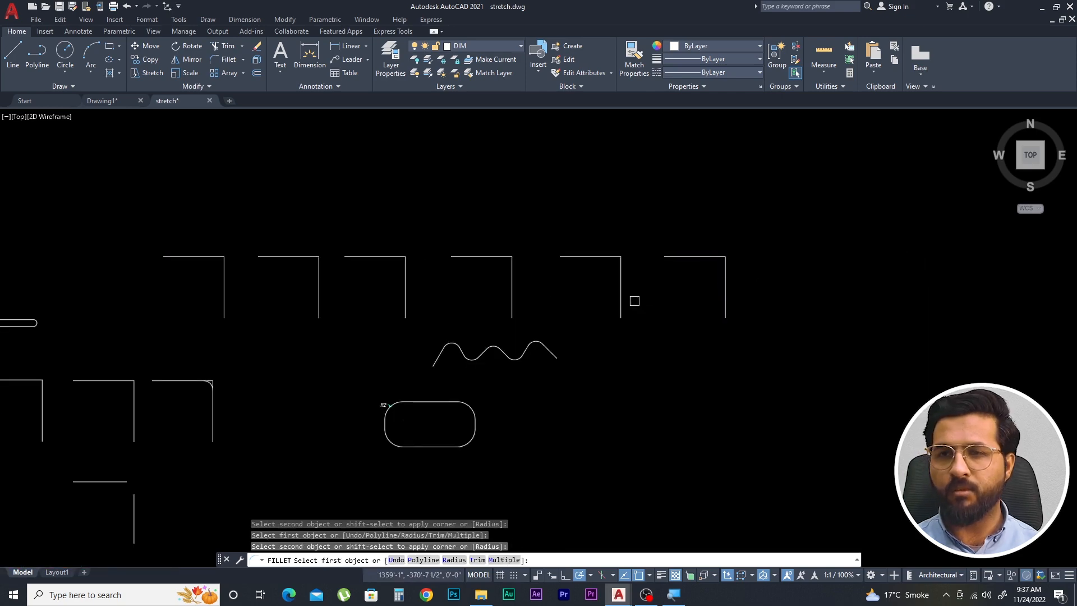
pyautogui.press('Escape')
pyautogui.press('Escape')
pyautogui.press('Escape')
# Draw a rectangle 120 long and 60 wide in the empty area below the rounded rectangle using the Dimensions option
pyautogui.scroll(-4, 635, 302)
pyautogui.scroll(2, 464, 363)
pyautogui.scroll(2, 464, 363)
pyautogui.scroll(-3, 365, 324)
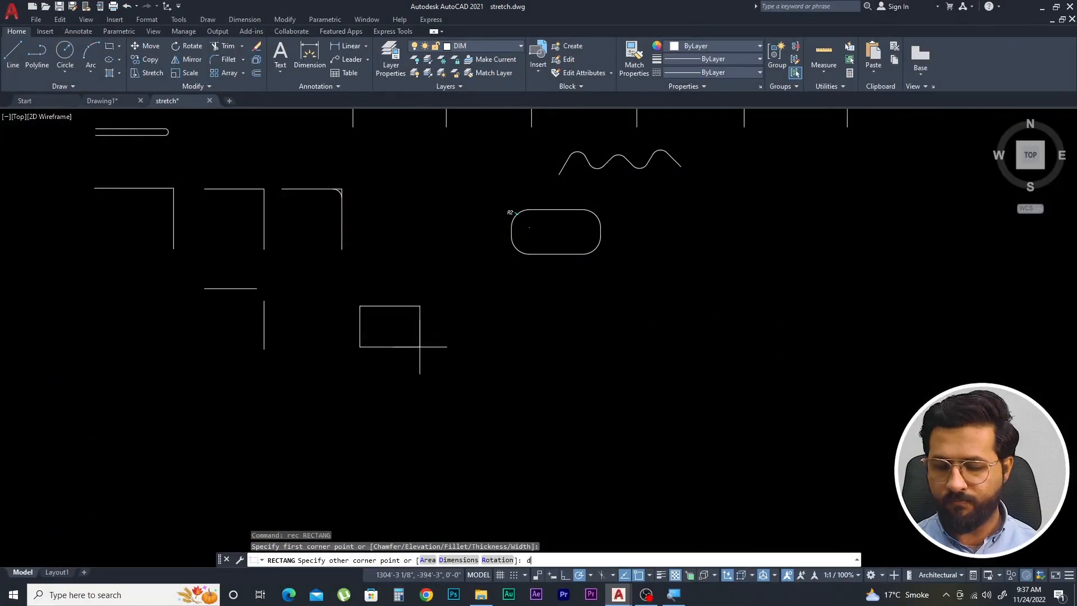
pyautogui.press('Return')
pyautogui.write('120')
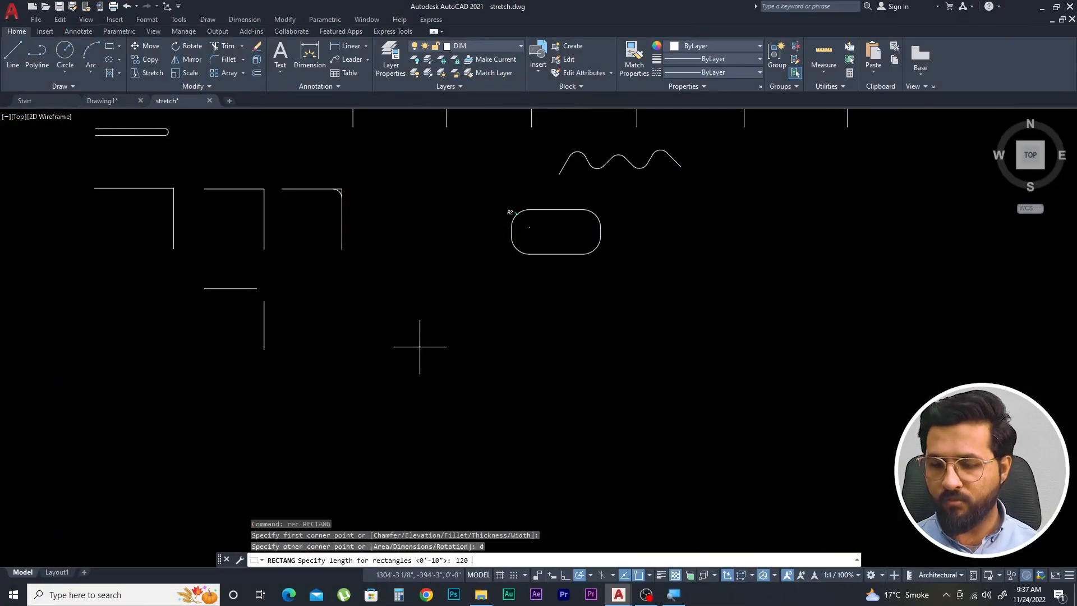
pyautogui.press('Return')
pyautogui.write('6')
pyautogui.press('Return')
pyautogui.click(420, 316)
pyautogui.scroll(2, 420, 316)
pyautogui.moveTo(419, 315); pyautogui.dragTo(354, 263, button='middle')
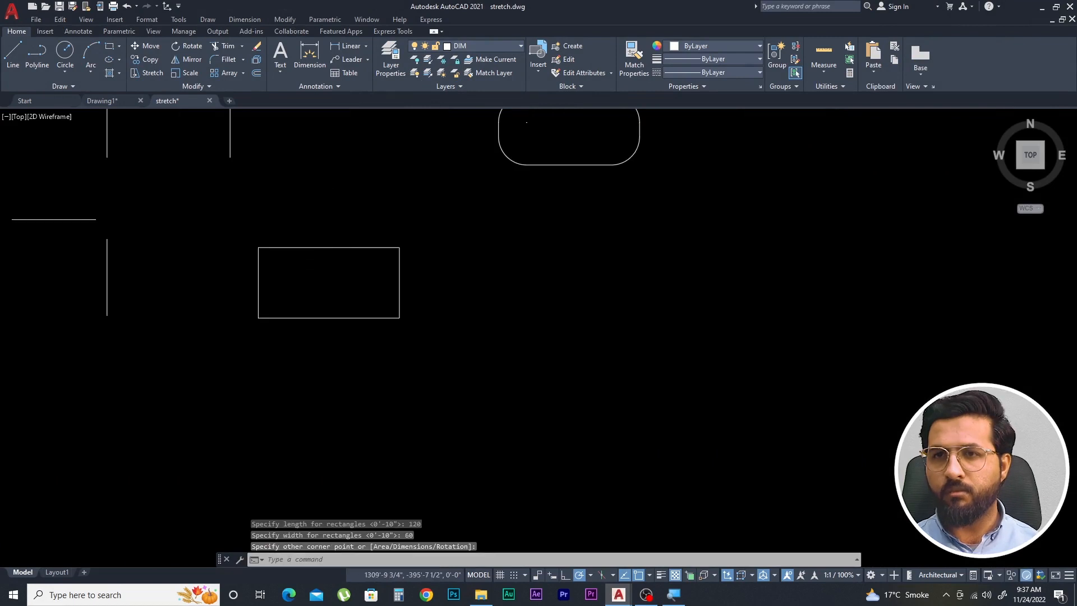
# Add a linear dimension above the top edge of the new rectangle by selecting the edge
pyautogui.press('Escape')
pyautogui.moveTo(380, 230); pyautogui.dragTo(317, 276)
pyautogui.press('Escape')
pyautogui.write('dli')
pyautogui.press('Return')
pyautogui.press('Return')
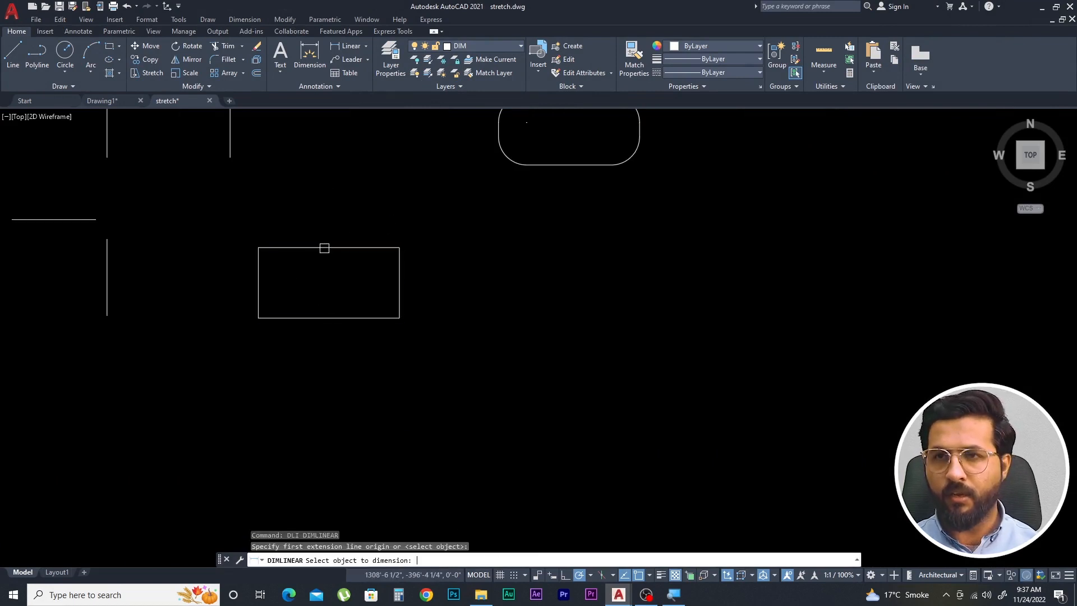
pyautogui.click(325, 247)
pyautogui.click(329, 231)
# Add a linear dimension beside the rectangle's left edge by selecting the edge
pyautogui.press('Return')
pyautogui.press('Return')
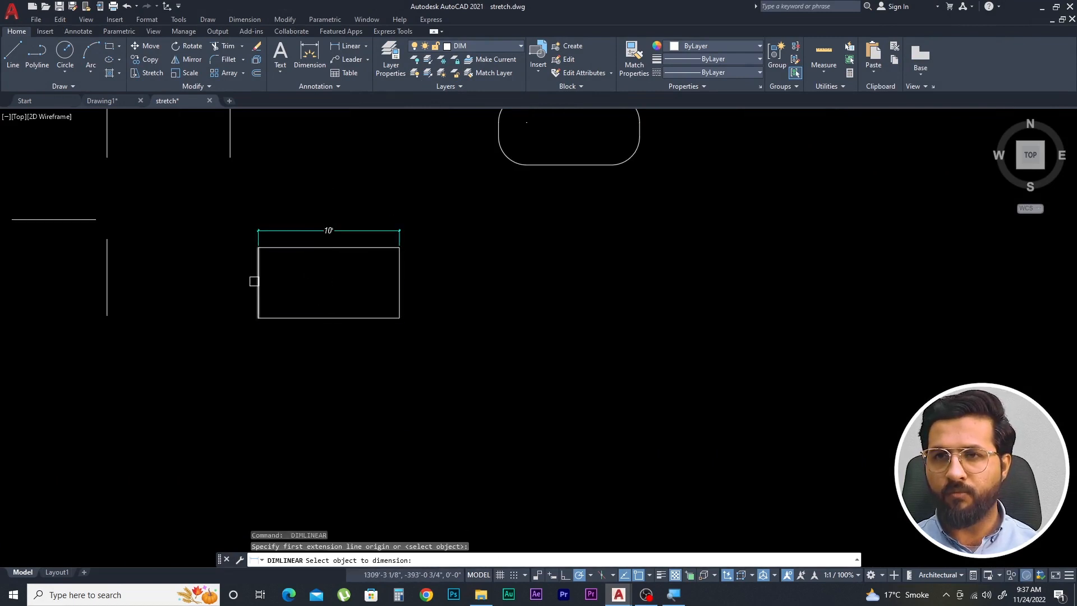
pyautogui.click(257, 280)
pyautogui.click(242, 281)
pyautogui.press('Escape')
pyautogui.press('Escape')
pyautogui.press('Escape')
pyautogui.write('c')
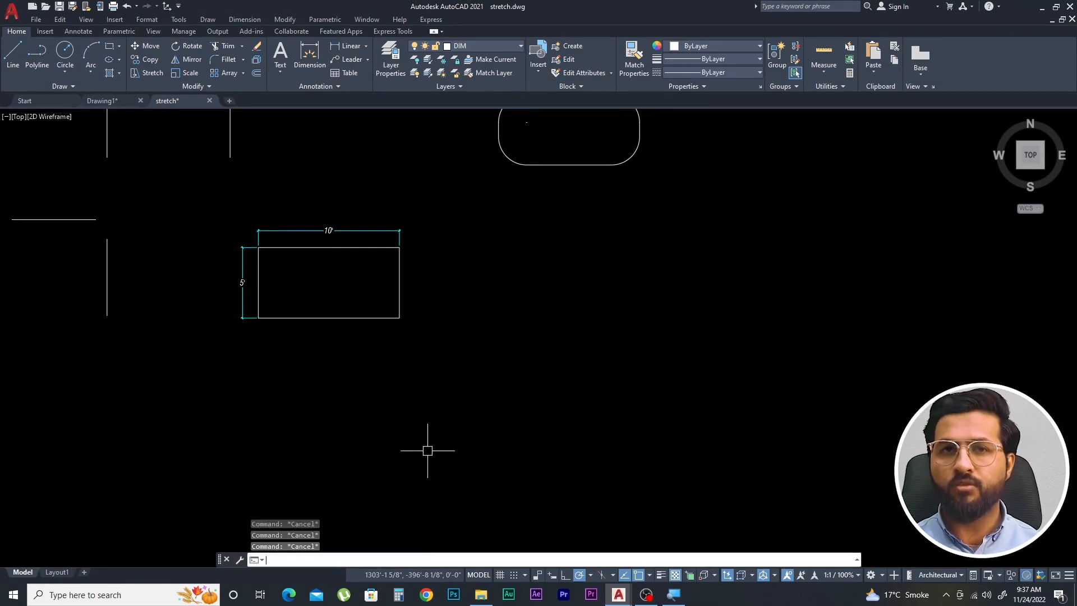
pyautogui.write('ha')
pyautogui.press('Return')
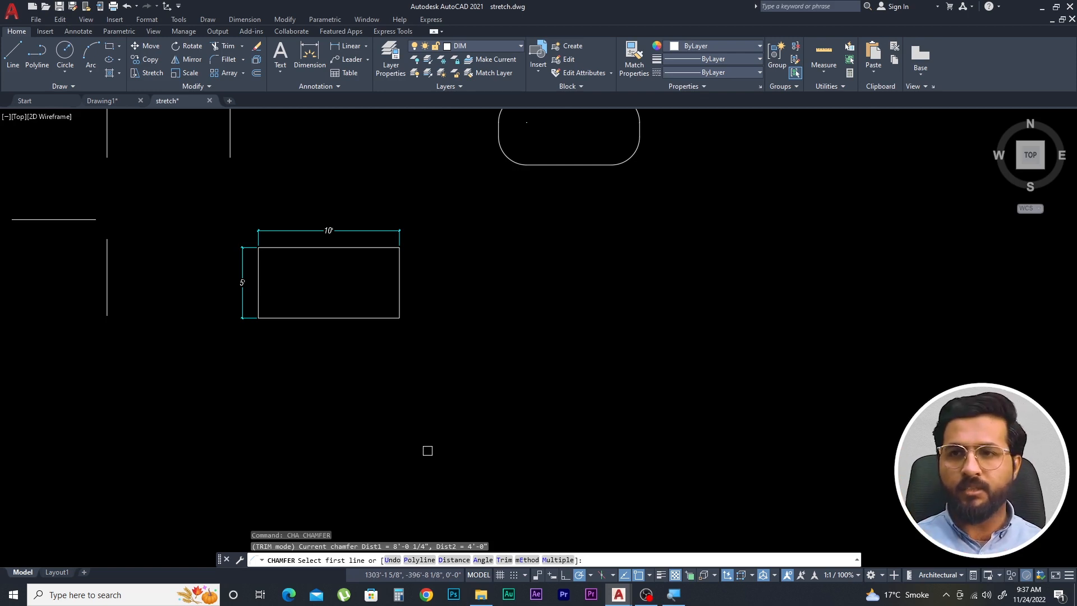
pyautogui.press('Escape')
pyautogui.press('Escape')
pyautogui.press('Escape')
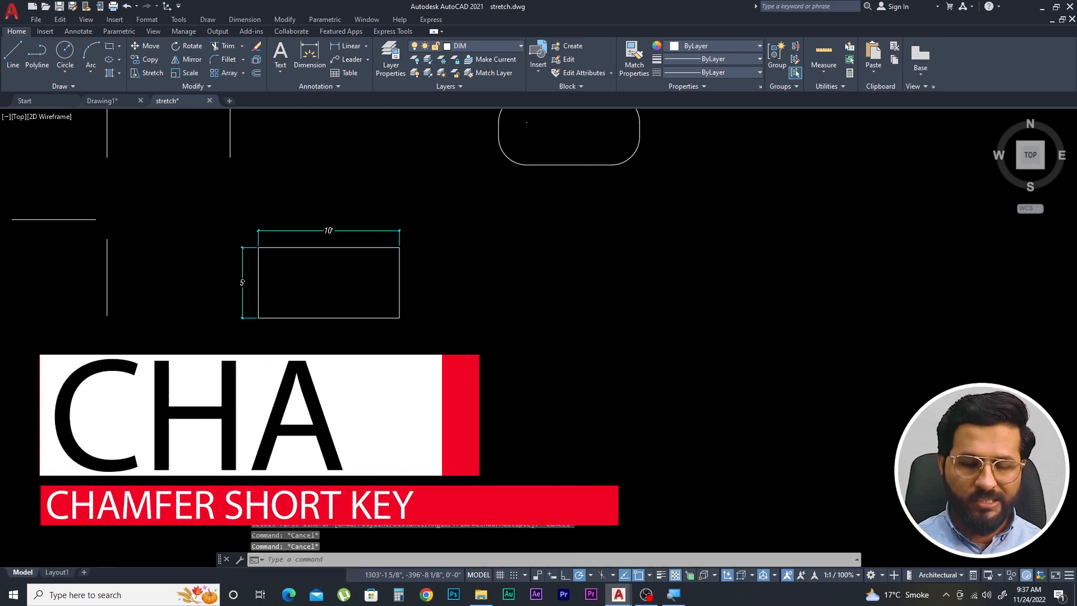
# Chamfer the rectangle's lower-right corner with first and second distances of 24
pyautogui.write('cha')
pyautogui.press('Return')
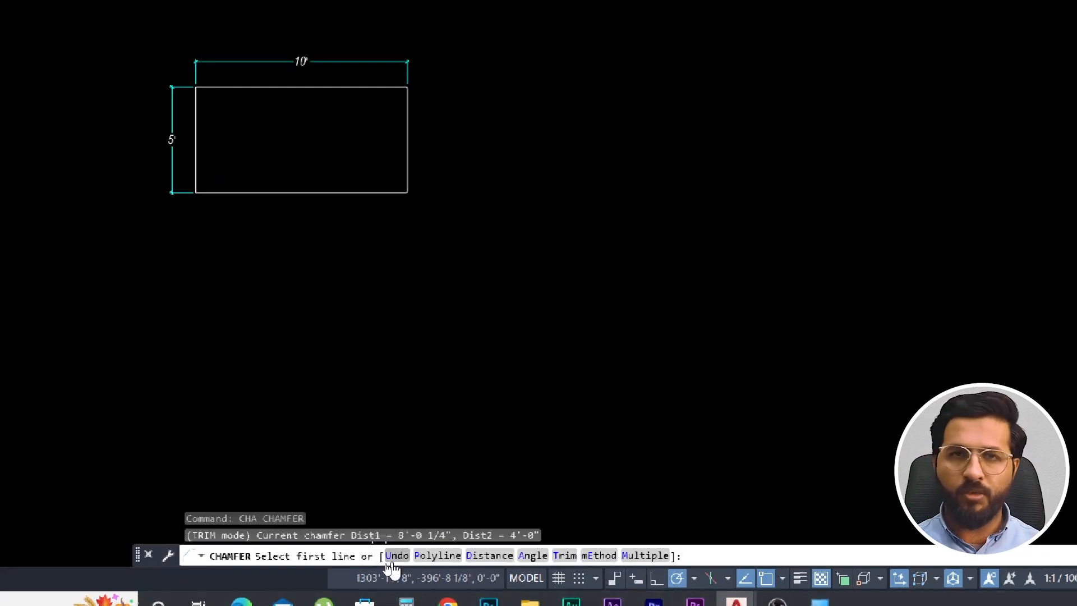
pyautogui.click(489, 556)
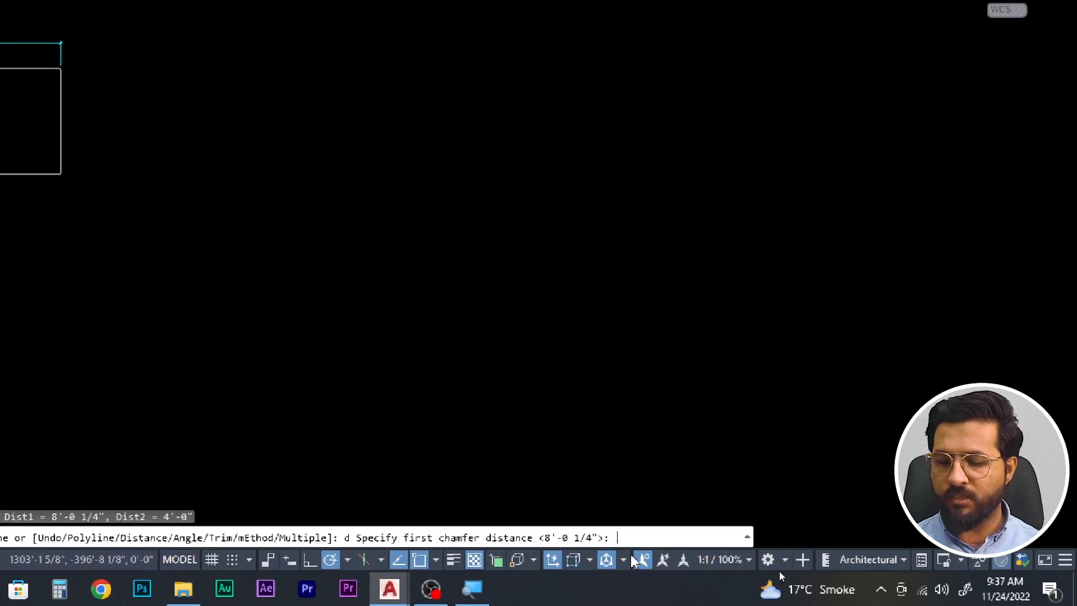
pyautogui.write('24')
pyautogui.press('Return')
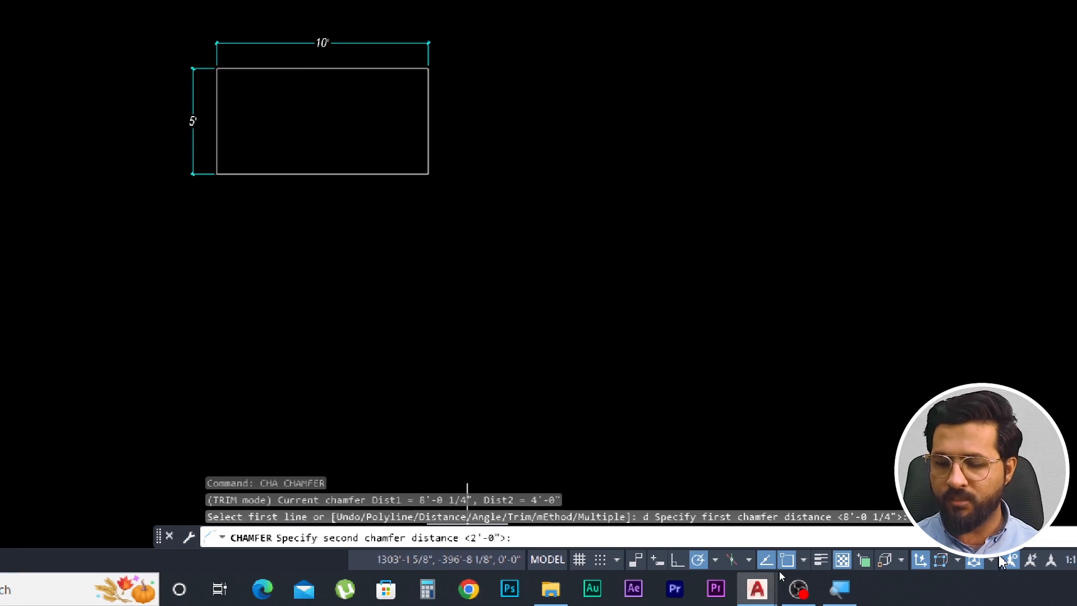
pyautogui.write('24')
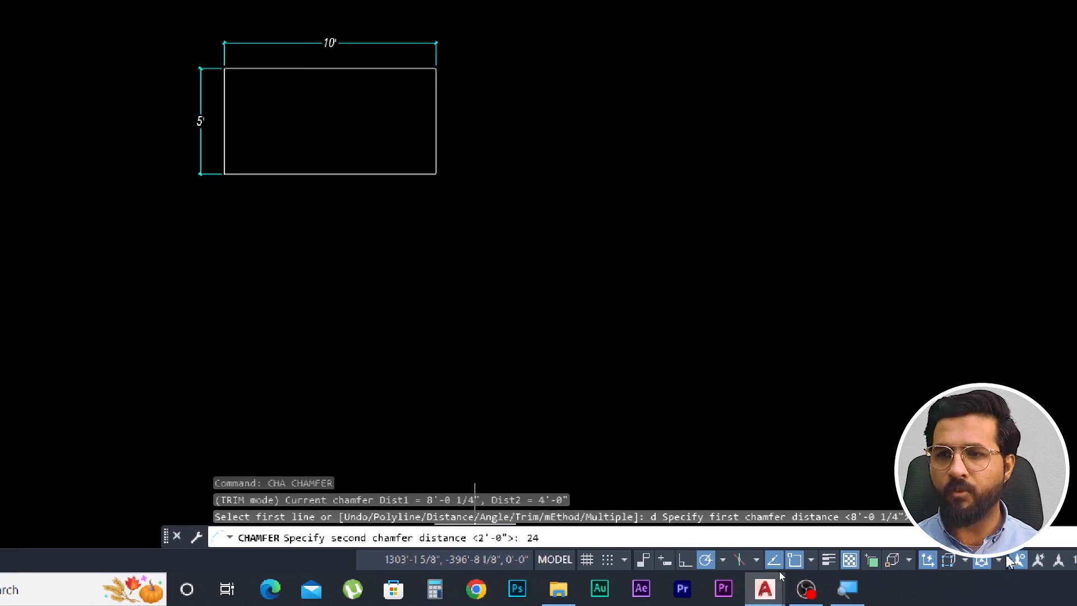
pyautogui.press('Return')
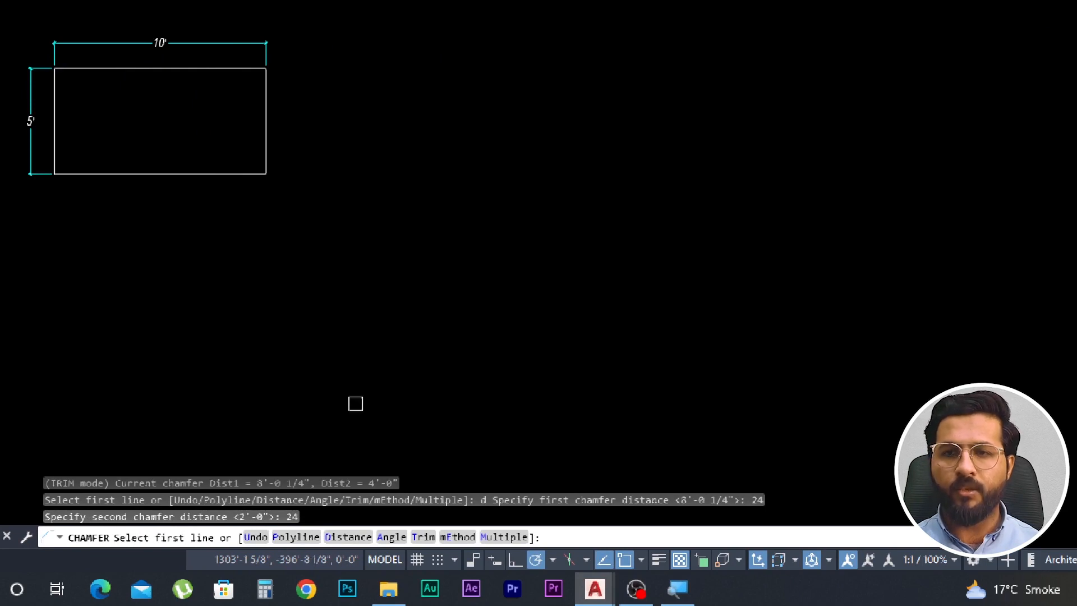
pyautogui.click(191, 174)
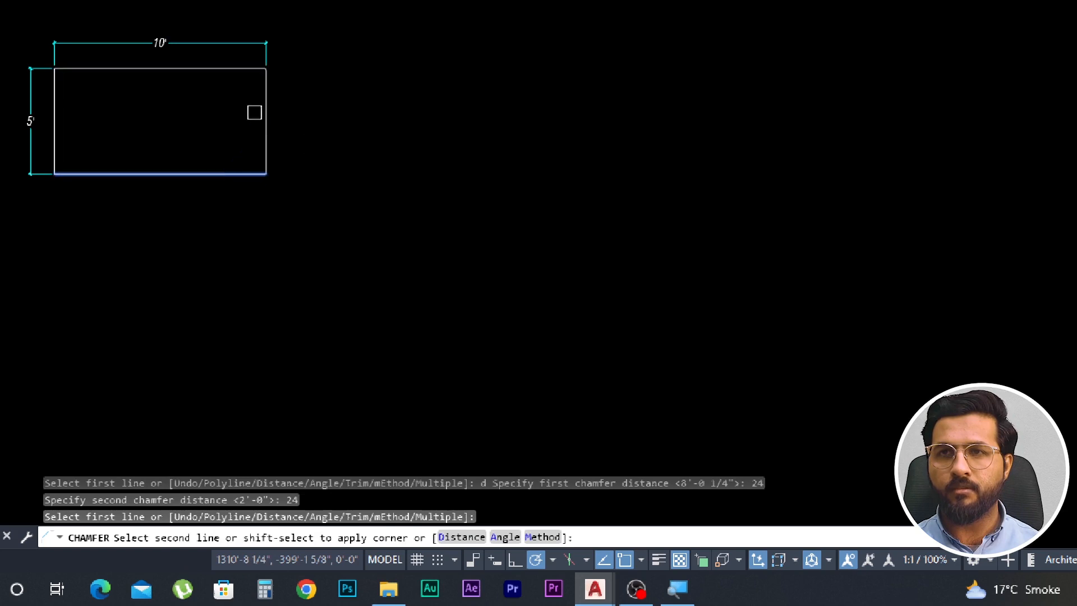
pyautogui.click(265, 107)
pyautogui.press('Escape')
pyautogui.press('Escape')
pyautogui.press('Escape')
# Dimension the chamfer's horizontal extent with a linear dimension below the lower-right corner
pyautogui.scroll(2, 257, 134)
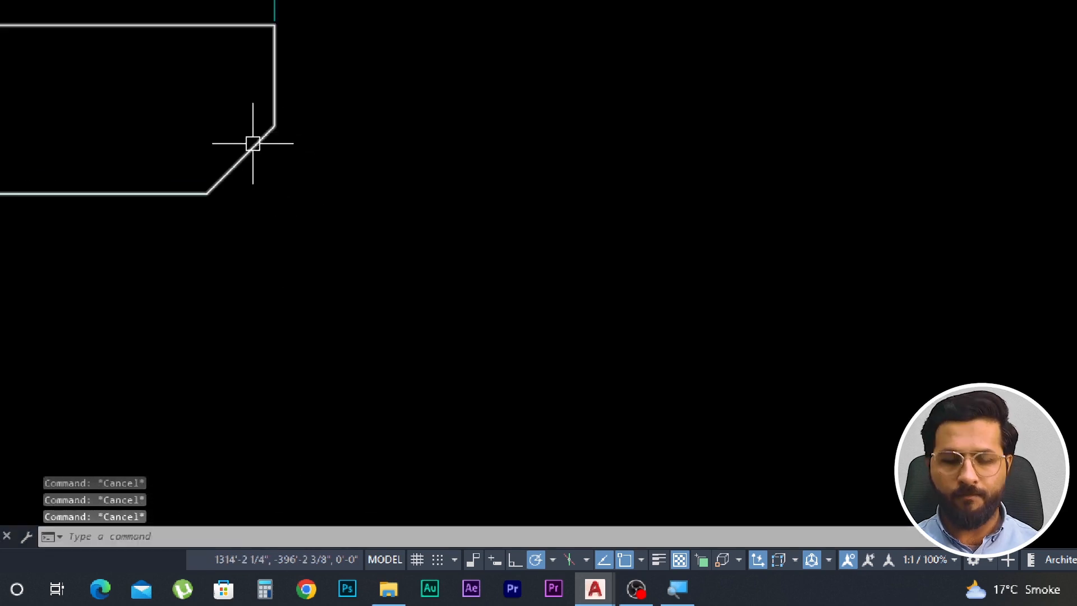
pyautogui.write('dli')
pyautogui.press('Return')
pyautogui.press('Return')
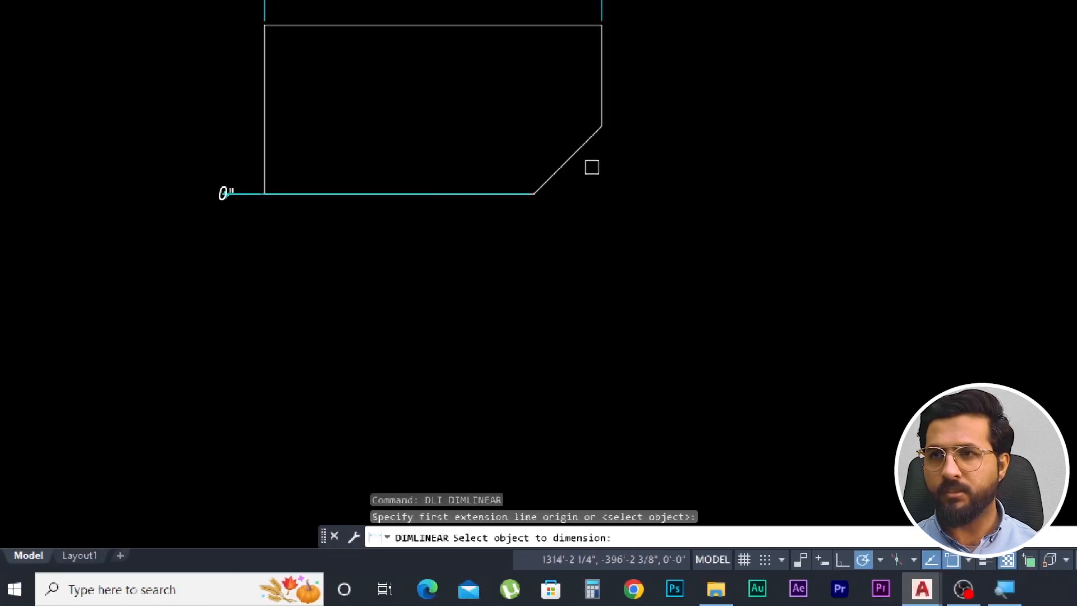
pyautogui.click(575, 155)
pyautogui.scroll(2, 570, 196)
pyautogui.click(569, 237)
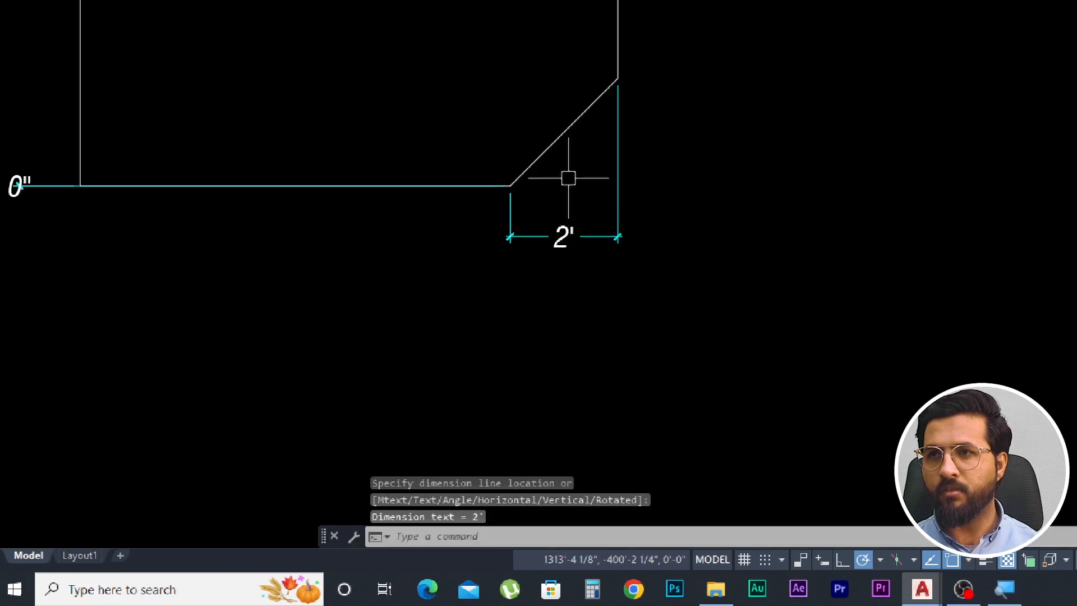
# Dimension the lower-right chamfer's vertical extent with a linear dimension outside the right edge
pyautogui.press('Return')
pyautogui.press('Return')
pyautogui.click(563, 136)
pyautogui.click(691, 132)
pyautogui.press('Escape')
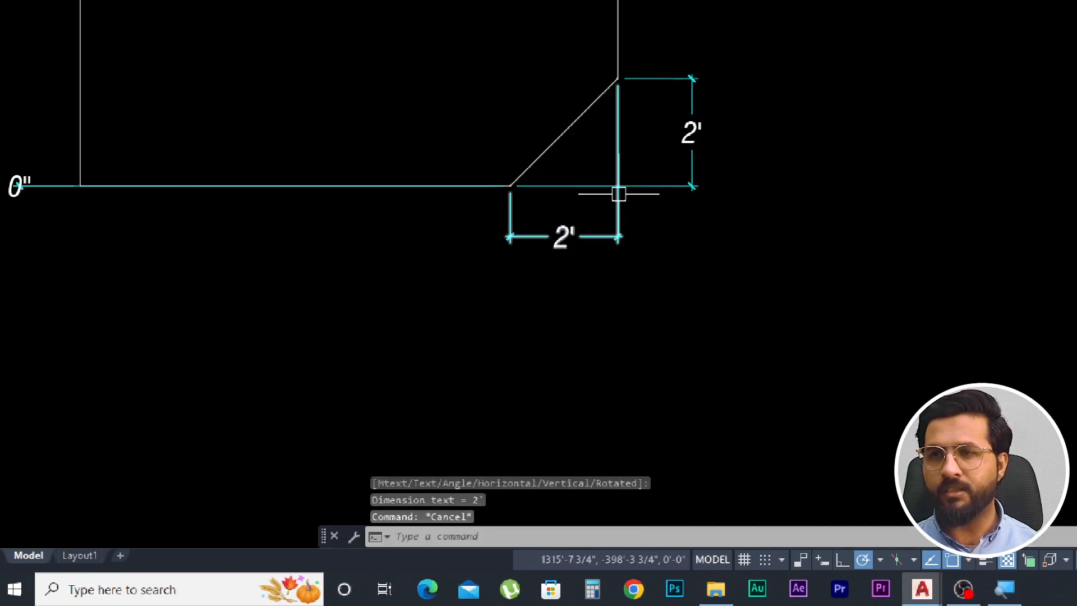
pyautogui.moveTo(613, 190)
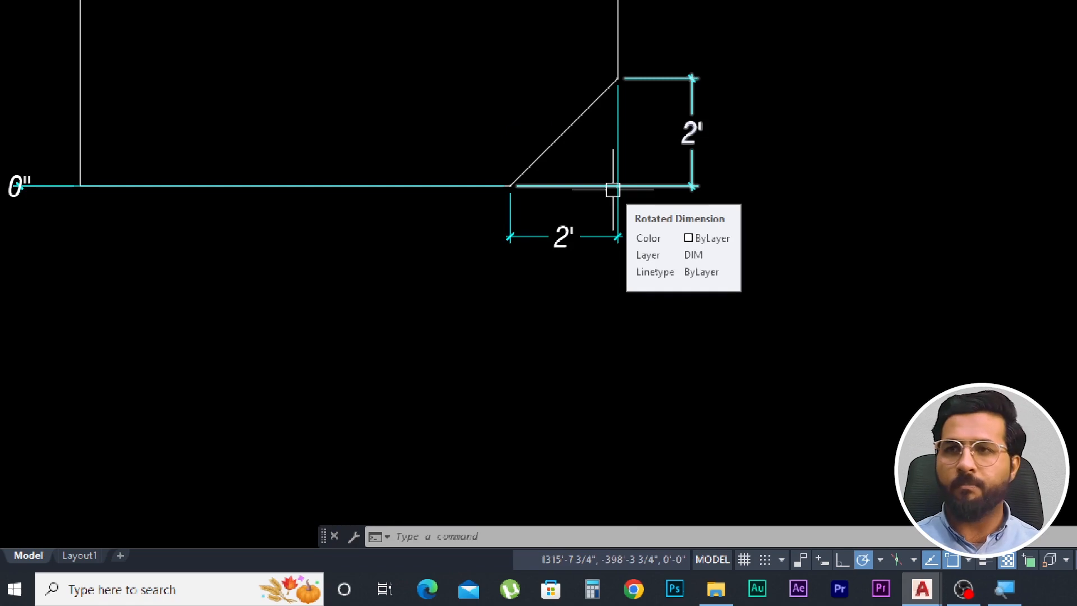
pyautogui.scroll(-2, 527, 292)
pyautogui.press('Escape')
pyautogui.press('Escape')
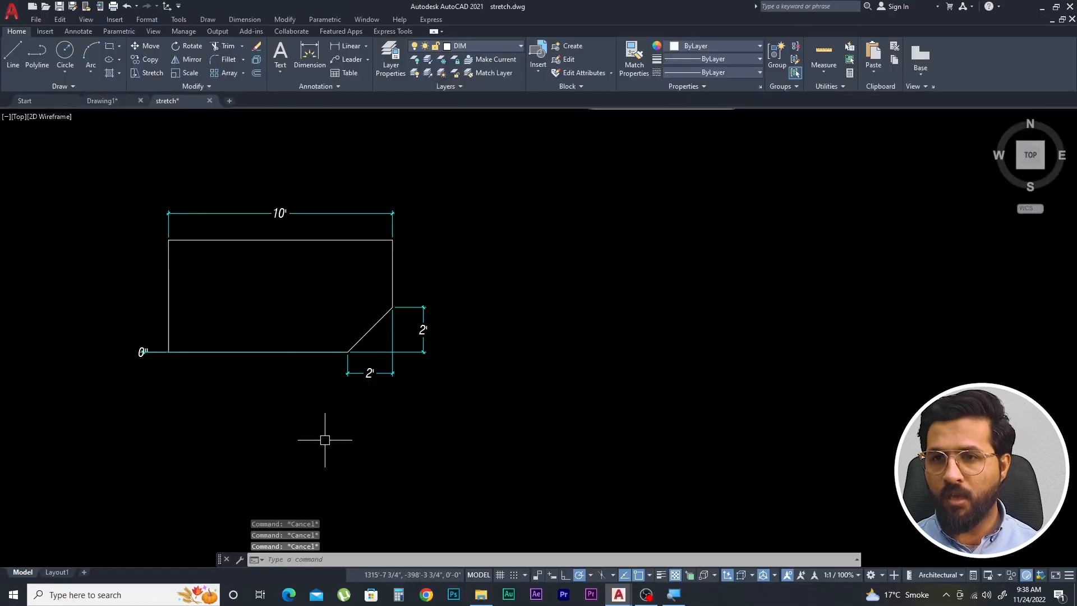
# Chamfer the upper-left corner with the Angle option, length 48 and angle 30, selecting the left edge first and the top edge second
pyautogui.write('cha')
pyautogui.press('Return')
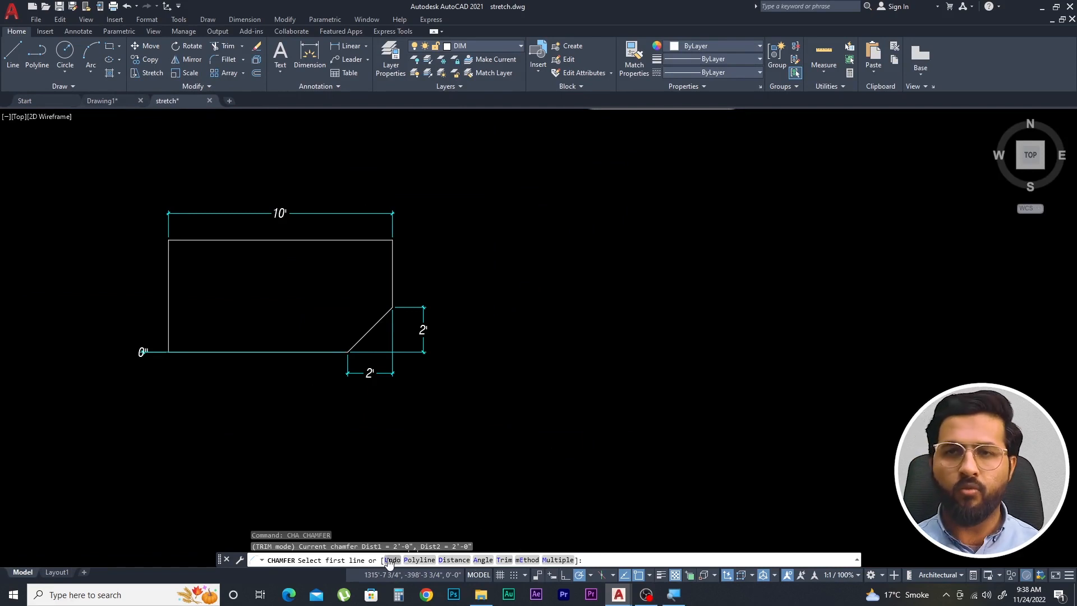
pyautogui.click(483, 560)
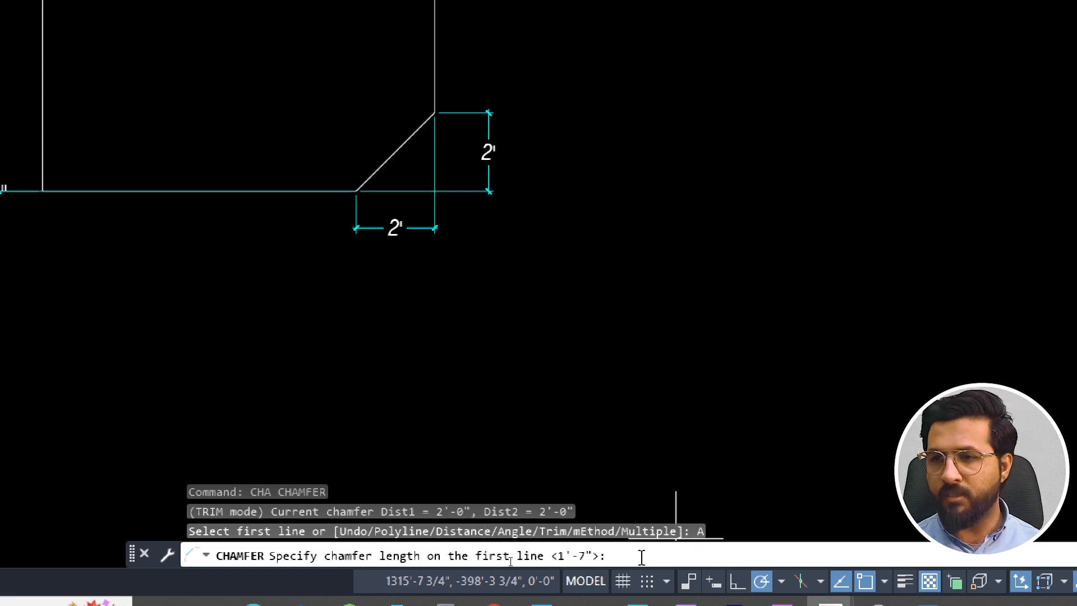
pyautogui.write('48')
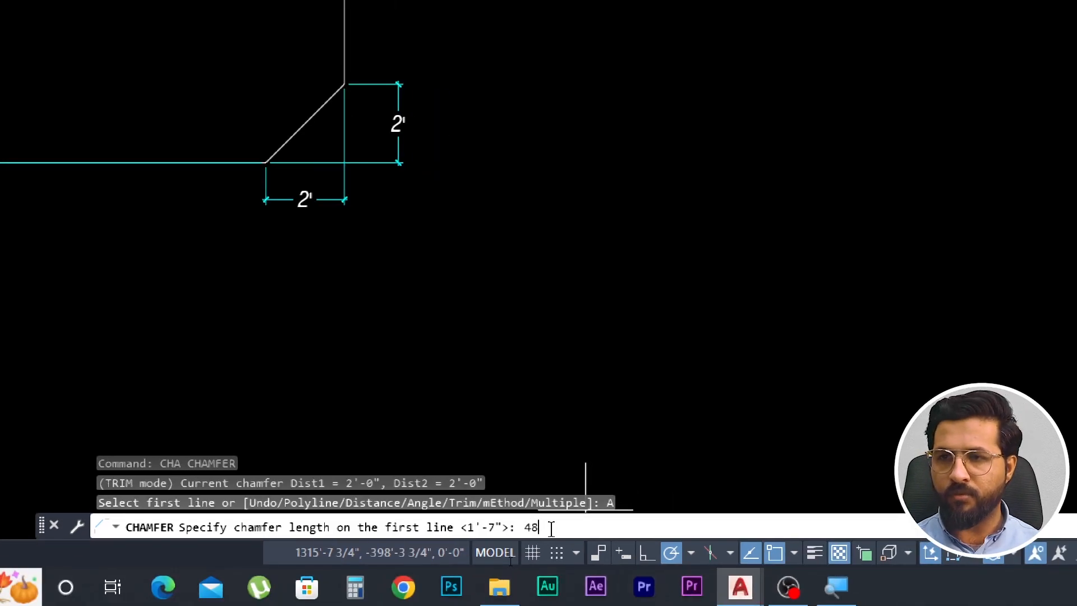
pyautogui.press('Return')
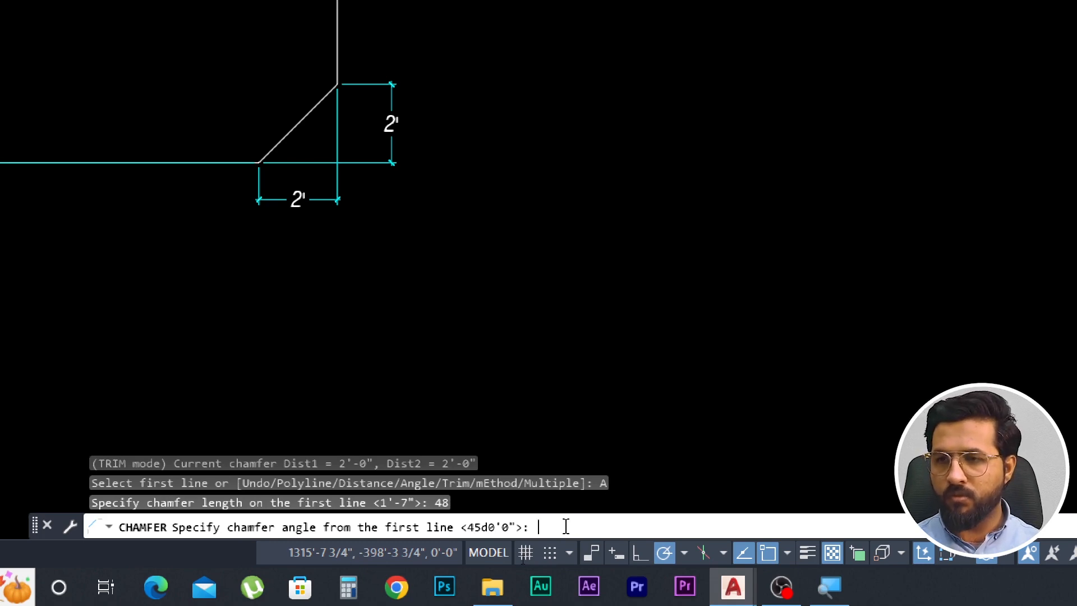
pyautogui.write('30')
pyautogui.press('Return')
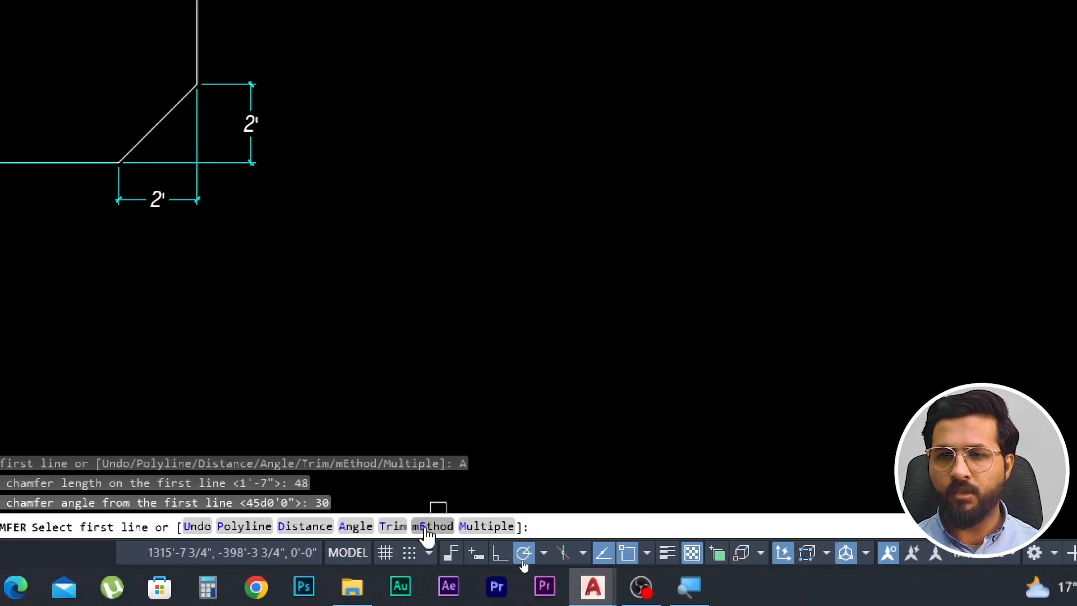
pyautogui.scroll(-3, 295, 191)
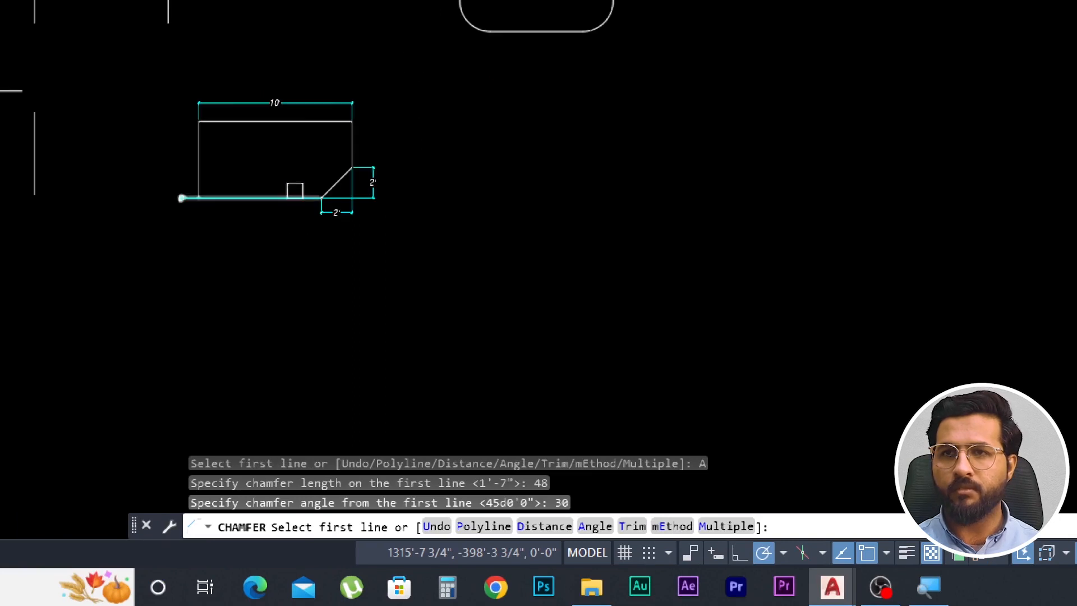
pyautogui.scroll(2, 328, 101)
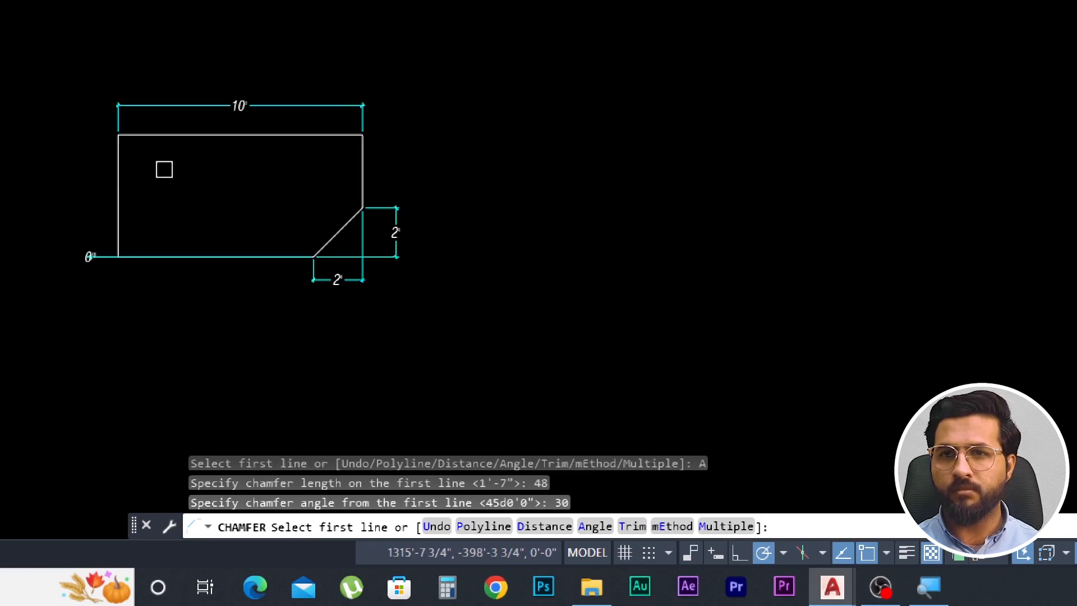
pyautogui.click(121, 205)
pyautogui.scroll(4, 168, 135)
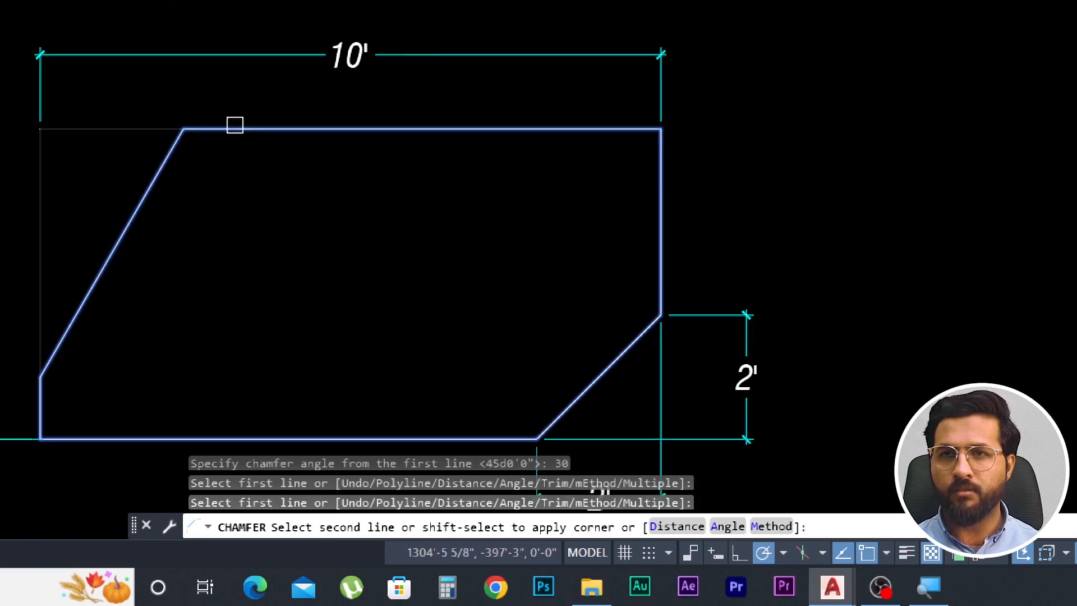
pyautogui.click(235, 125)
pyautogui.press('Escape')
pyautogui.press('Escape')
pyautogui.press('Escape')
# Dimension the upper-left chamfer's vertical extent with a linear dimension outside the left edge
pyautogui.scroll(-2, 236, 289)
pyautogui.write('d')
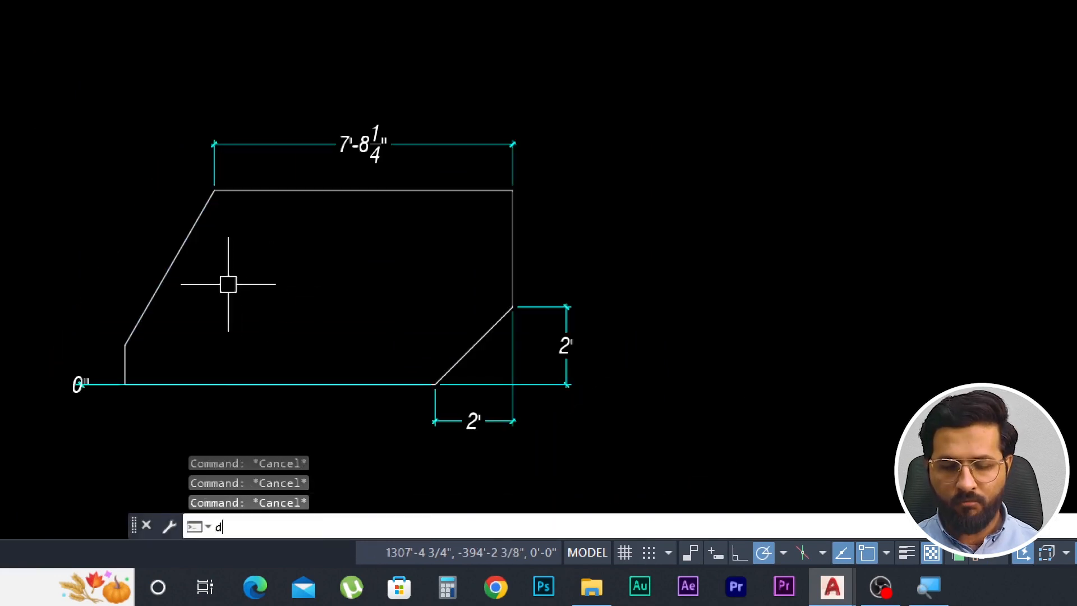
pyautogui.press('Return')
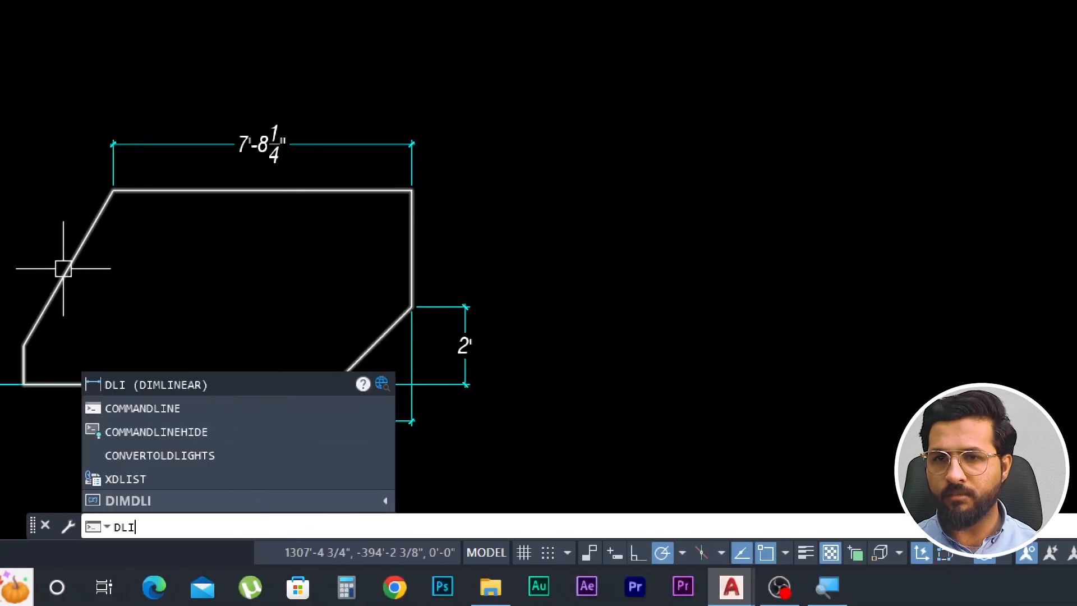
pyautogui.press('Return')
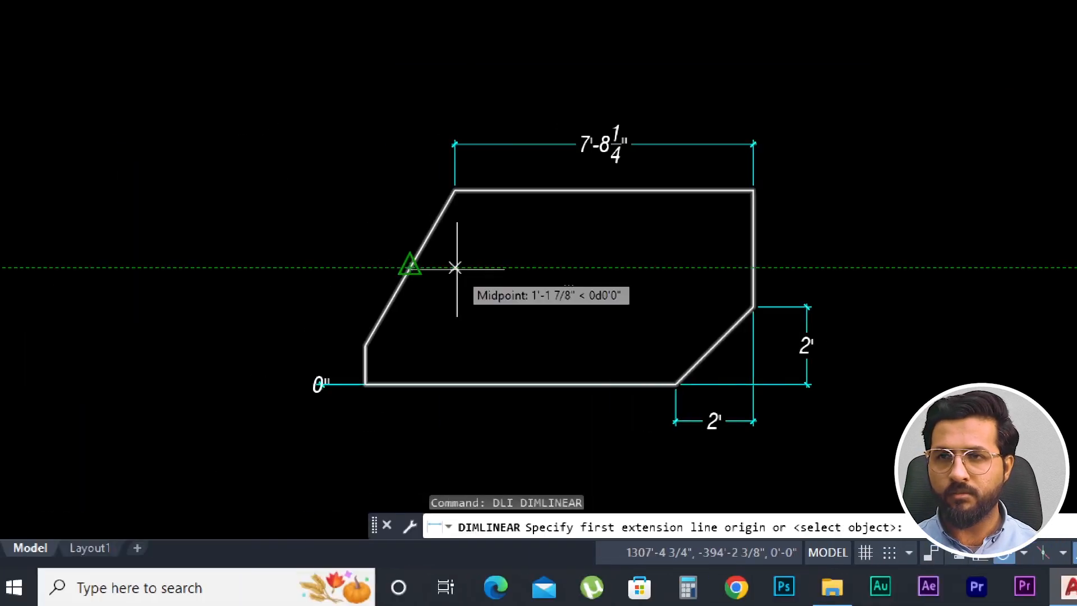
pyautogui.press('Return')
pyautogui.click(418, 270)
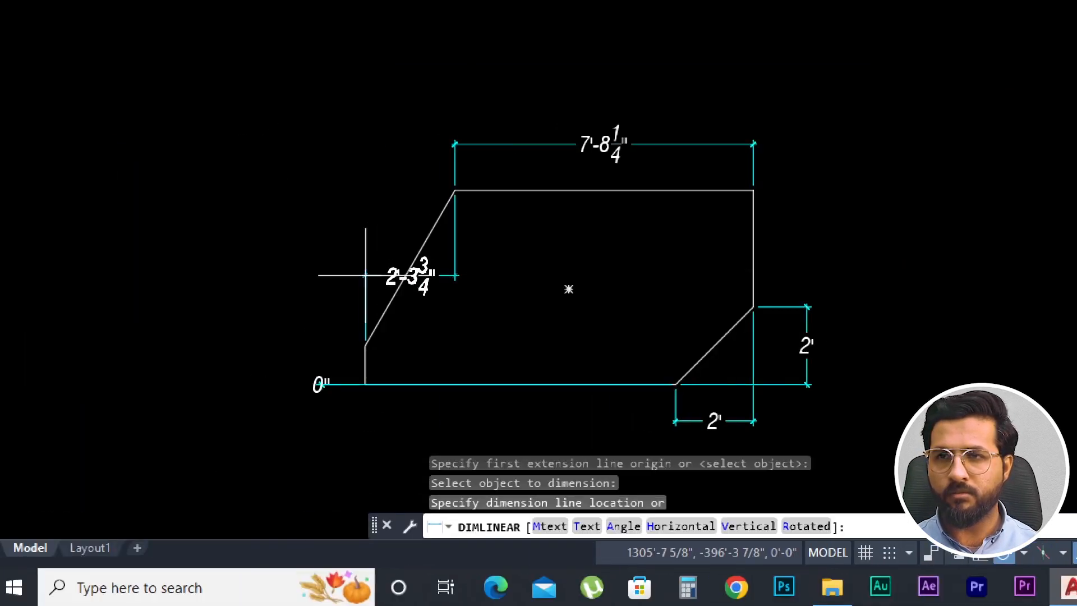
pyautogui.click(336, 273)
pyautogui.press('Escape')
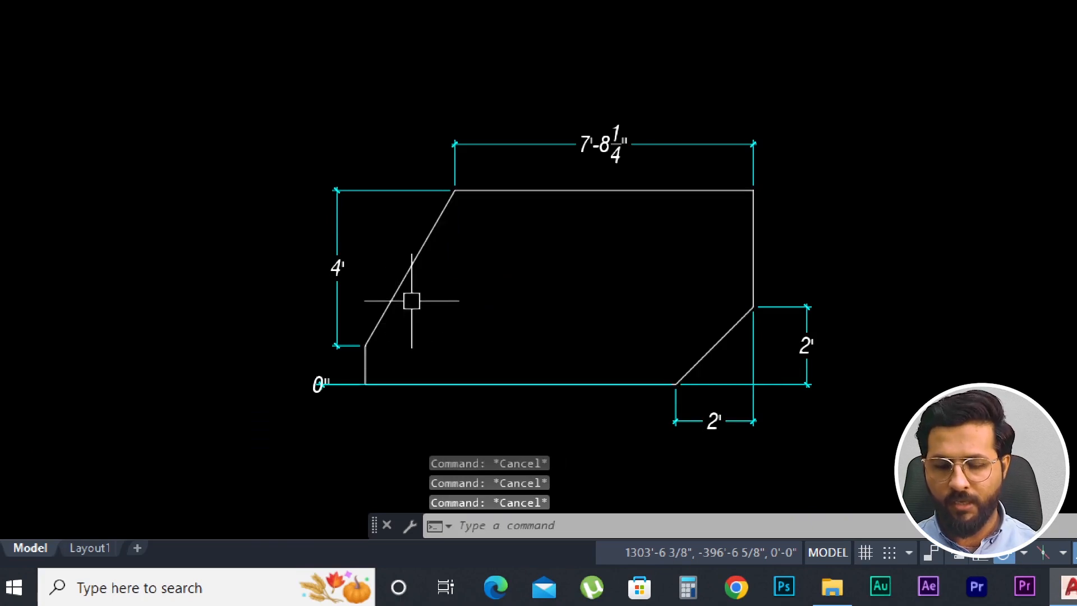
# Draw a short horizontal line from the lower end of the upper-left chamfer into the shape
pyautogui.write('l')
pyautogui.press('Return')
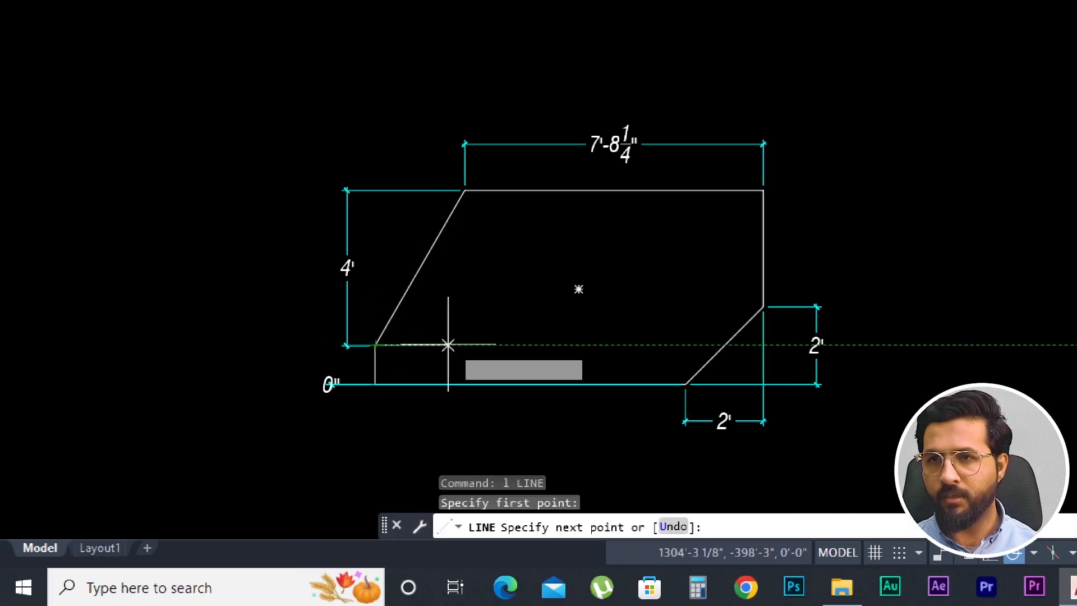
pyautogui.click(477, 344)
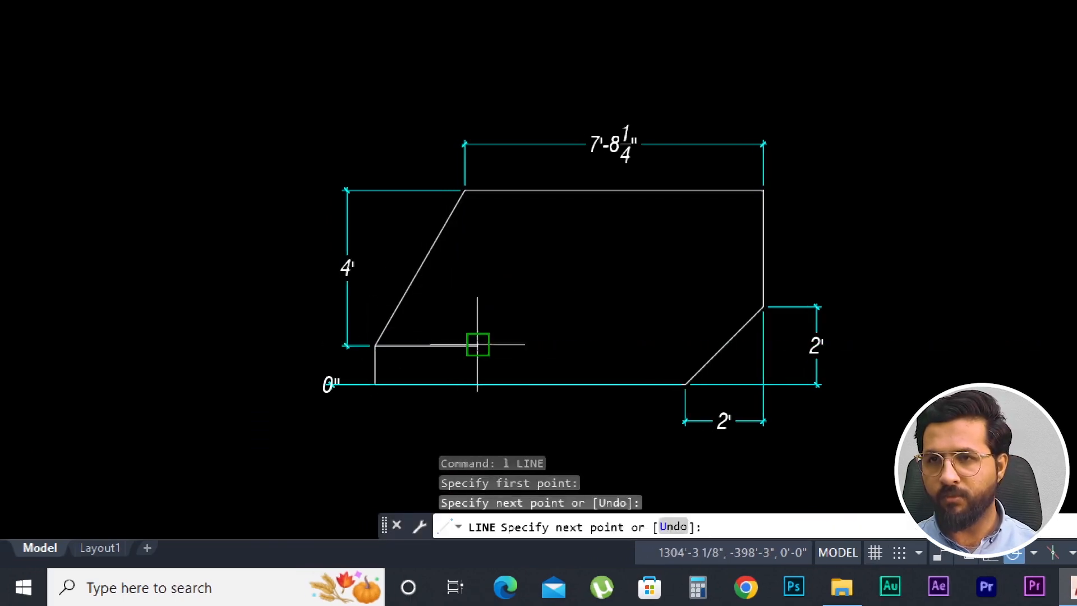
pyautogui.press('Escape')
pyautogui.press('Escape')
pyautogui.press('Escape')
# Add an angular dimension between the upper-left chamfer edge and the short horizontal line
pyautogui.write('da')
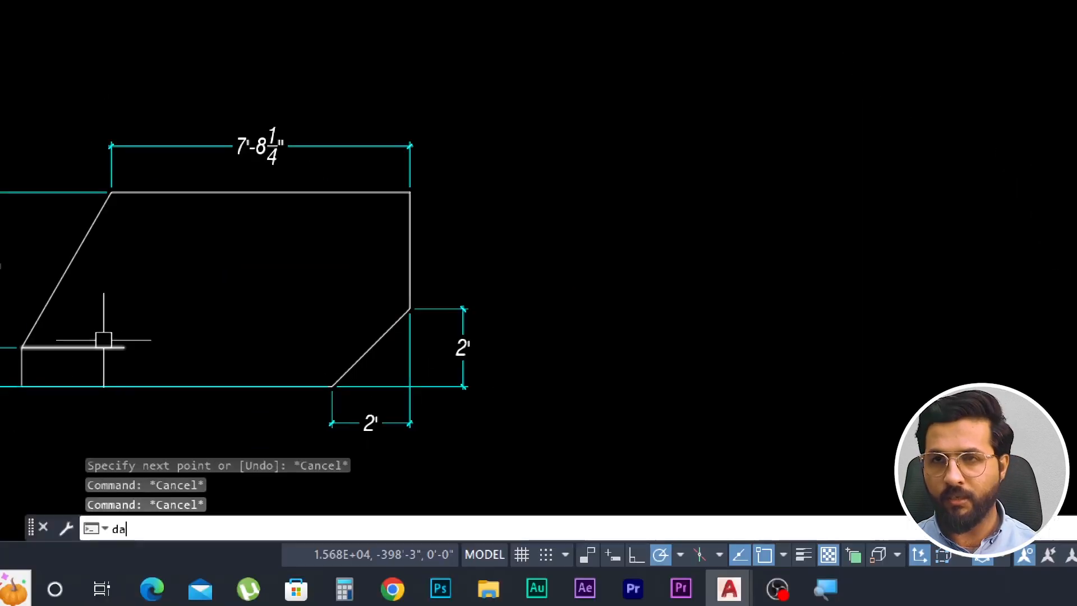
pyautogui.write('n')
pyautogui.press('Return')
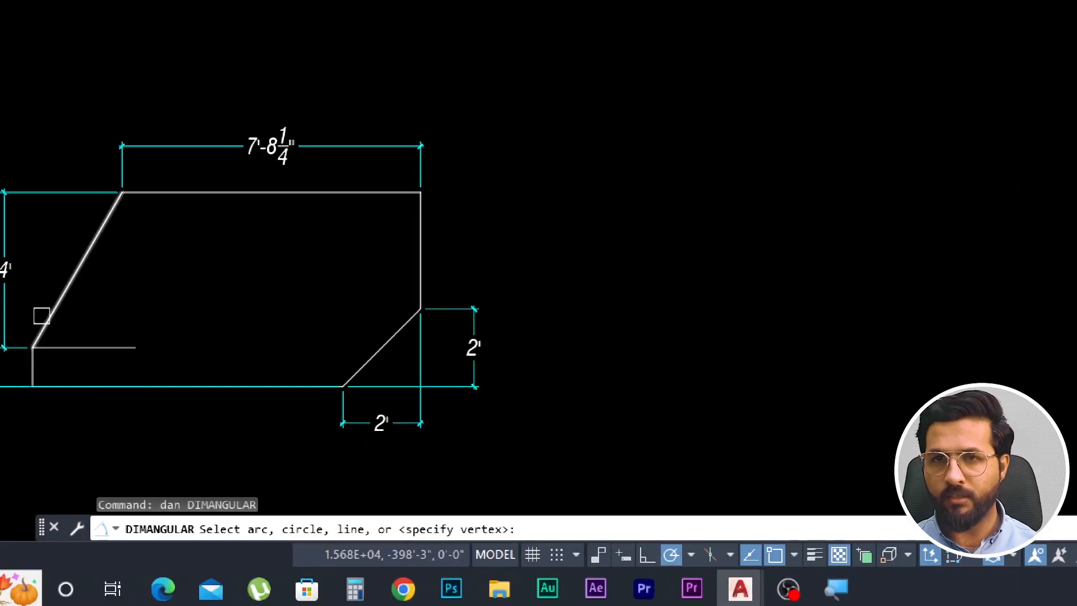
pyautogui.click(67, 355)
pyautogui.scroll(2, 80, 328)
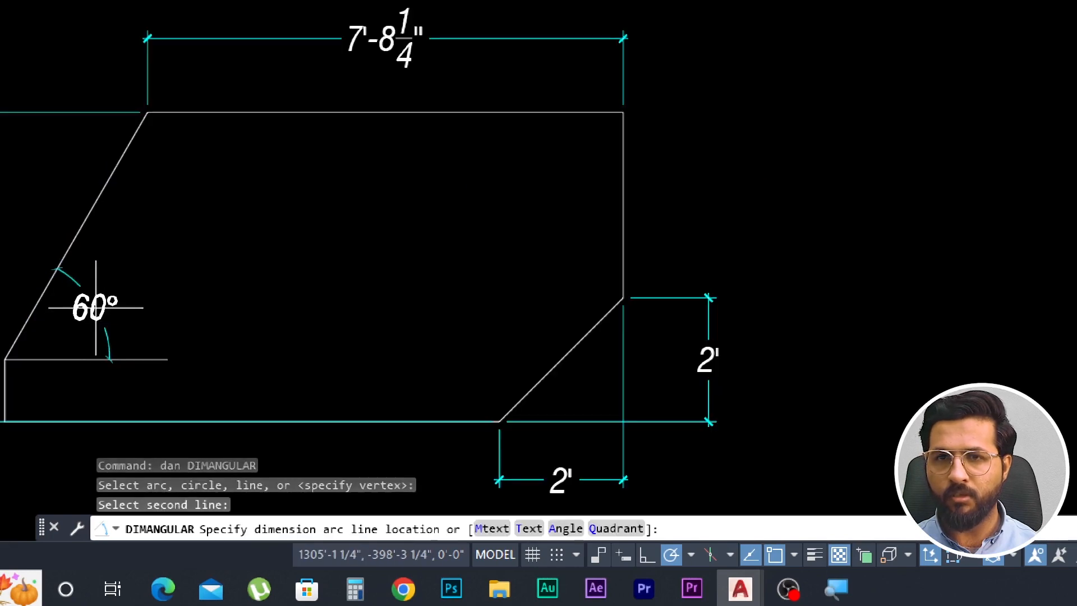
pyautogui.click(115, 311)
pyautogui.press('Escape')
pyautogui.scroll(-2, 298, 300)
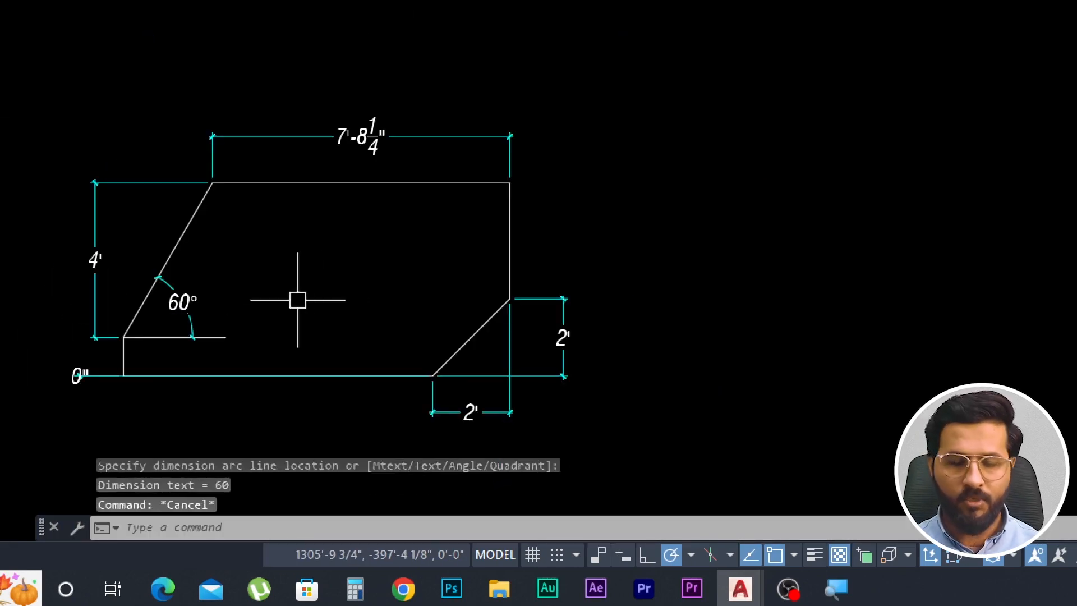